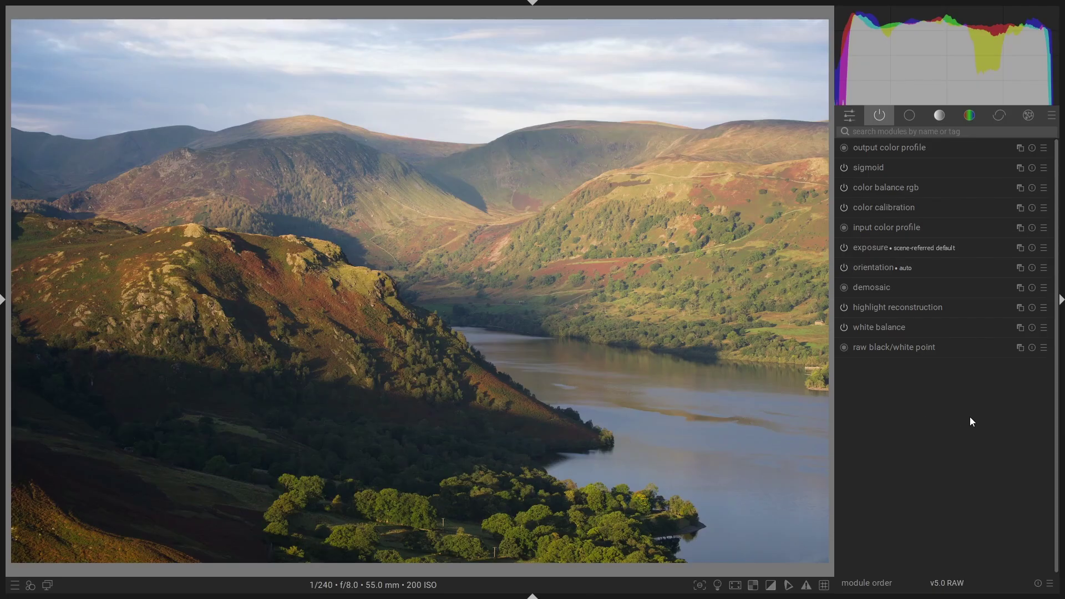
# Export the photo from the lighttable as a JPEG, then switch to Hue Wheel Picker and load _DSF1796.jpg.
pyautogui.press('l')
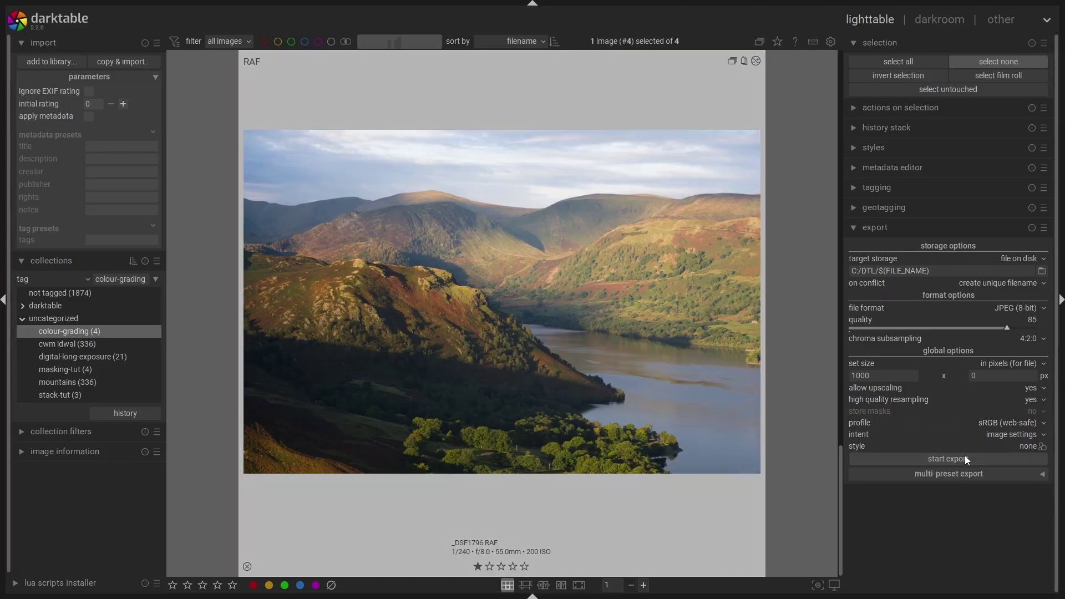
pyautogui.click(964, 457)
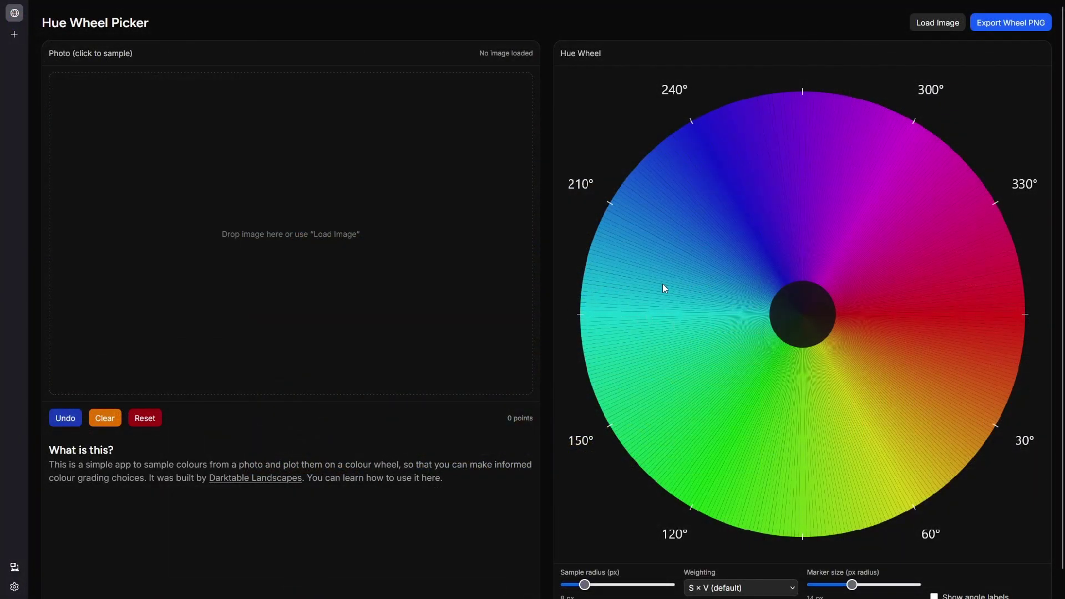
pyautogui.click(927, 27)
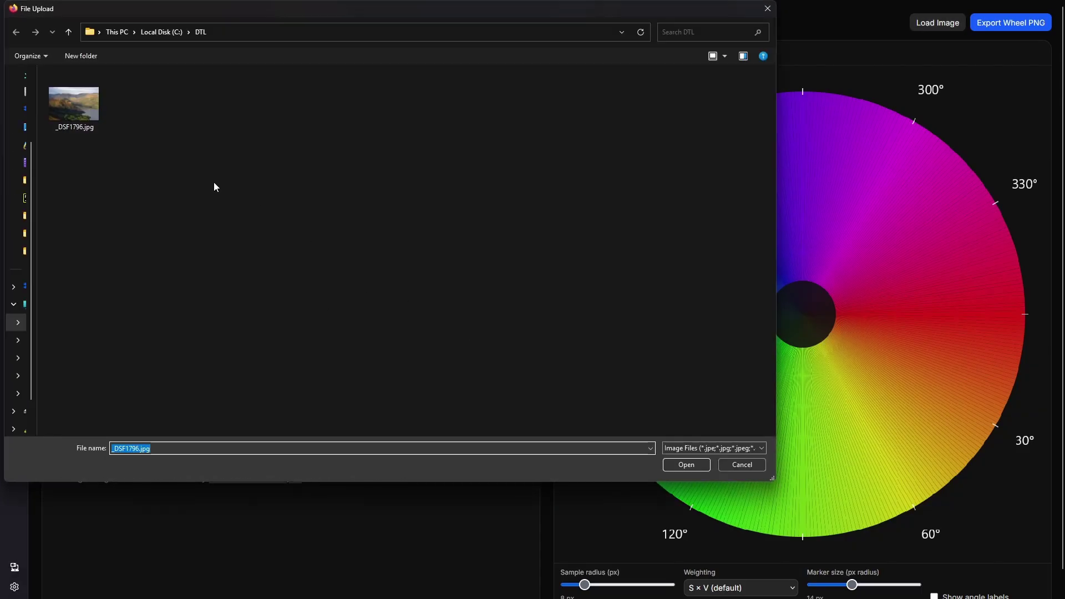
pyautogui.doubleClick(85, 105)
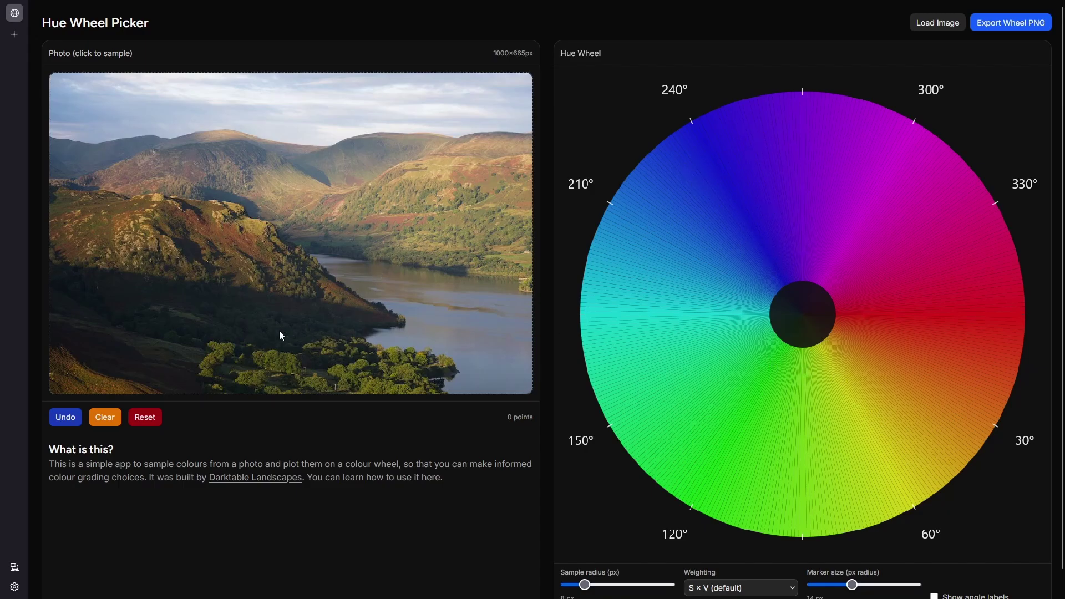
# Sample colours across the foreground hillside and the distant mountains to plot them on the hue wheel.
pyautogui.click(232, 234)
pyautogui.click(158, 225)
pyautogui.click(101, 228)
pyautogui.click(157, 256)
pyautogui.click(219, 265)
pyautogui.click(299, 178)
pyautogui.click(311, 193)
pyautogui.click(272, 194)
pyautogui.click(207, 178)
pyautogui.click(247, 148)
pyautogui.click(158, 142)
pyautogui.click(114, 152)
# Sample colours from four spots in the sky and several spots across the lake.
pyautogui.click(122, 102)
pyautogui.click(249, 109)
pyautogui.click(333, 103)
pyautogui.click(409, 102)
pyautogui.click(462, 308)
pyautogui.click(484, 354)
pyautogui.click(499, 340)
pyautogui.click(441, 320)
pyautogui.click(472, 284)
pyautogui.click(438, 292)
pyautogui.click(403, 284)
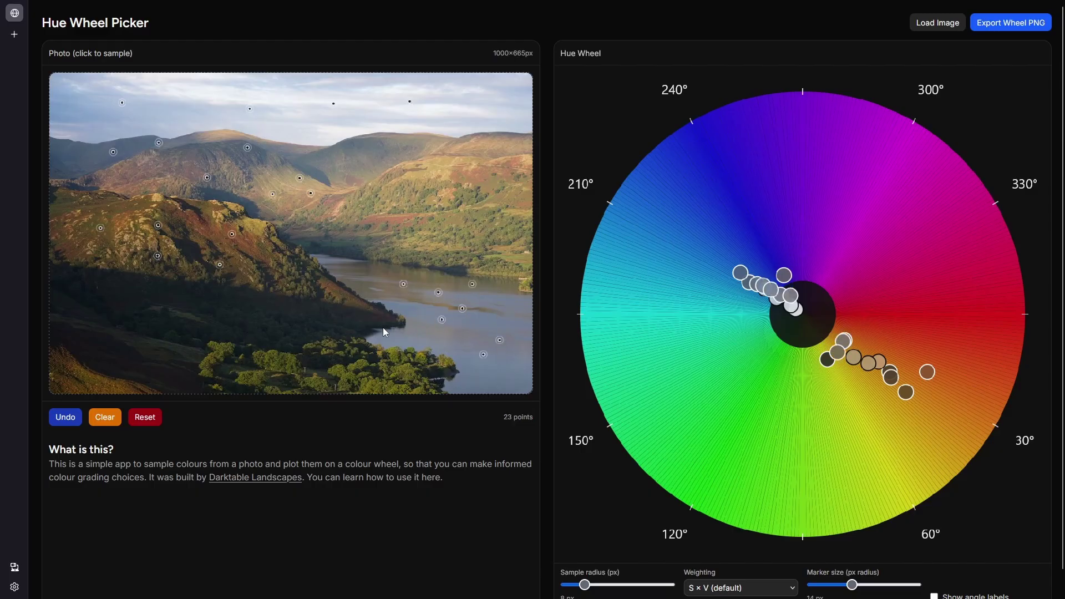
# Add three more colour samples from the sunlit hillsides on both sides of the valley.
pyautogui.click(259, 241)
pyautogui.click(386, 188)
pyautogui.click(451, 172)
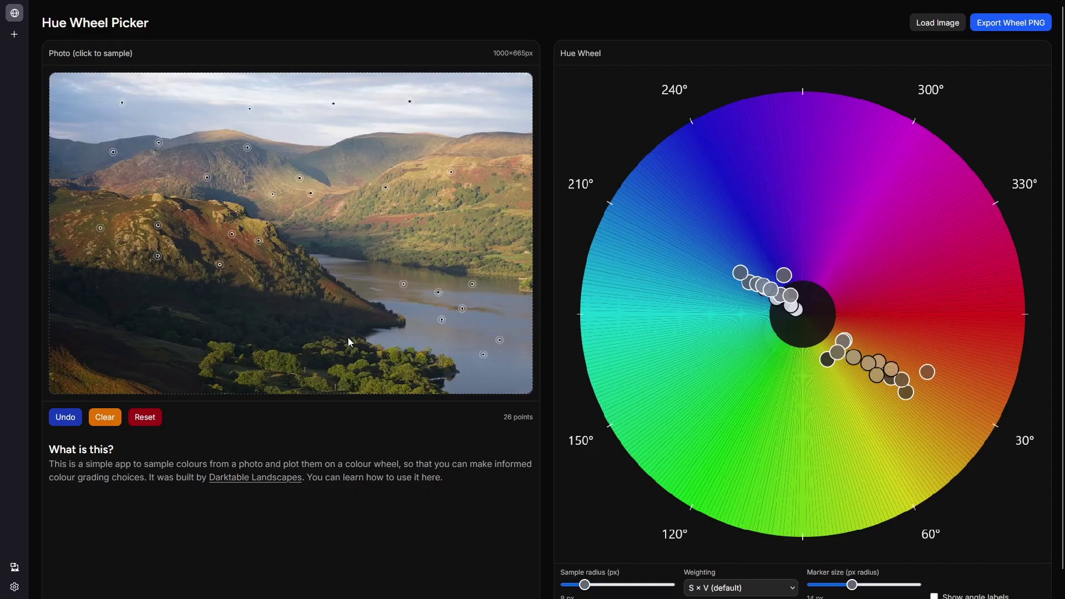
# Sample many colours from the green trees along the lake shore in the foreground.
pyautogui.click(399, 386)
pyautogui.click(379, 383)
pyautogui.click(364, 382)
pyautogui.click(350, 366)
pyautogui.click(385, 366)
pyautogui.click(409, 372)
pyautogui.click(276, 355)
pyautogui.click(297, 366)
pyautogui.click(255, 373)
pyautogui.click(275, 365)
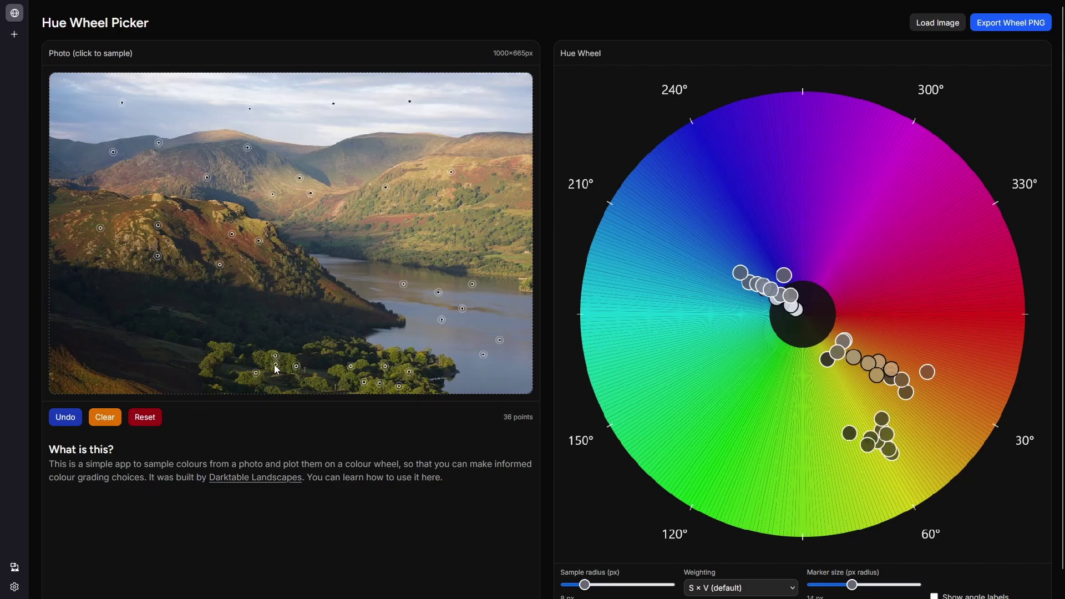
pyautogui.click(223, 347)
pyautogui.click(205, 352)
pyautogui.click(210, 362)
pyautogui.click(327, 388)
pyautogui.click(335, 376)
pyautogui.click(345, 380)
pyautogui.click(409, 390)
pyautogui.click(441, 363)
pyautogui.click(425, 357)
pyautogui.click(400, 352)
pyautogui.click(359, 355)
pyautogui.click(359, 368)
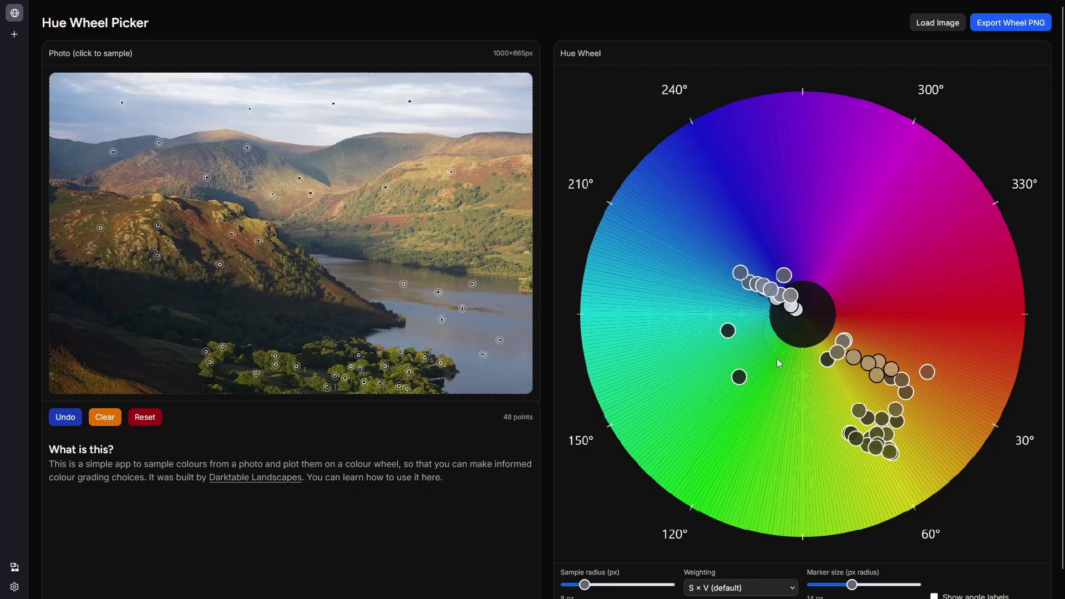
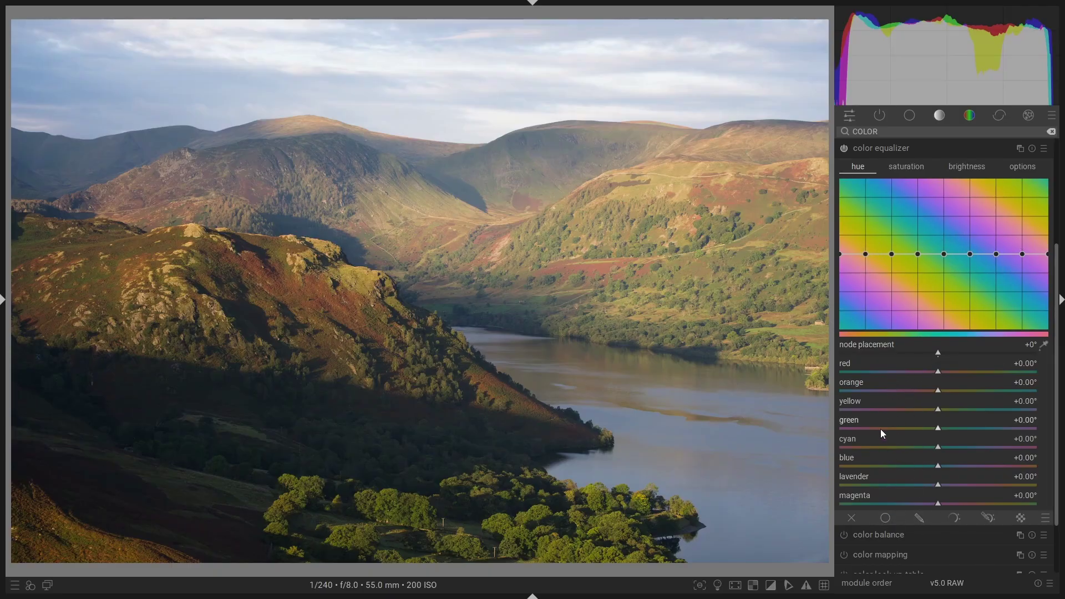
# In darktable's color equalizer, sample the lakeside trees' hue with the picker and set the node placement to -21°.
pyautogui.scroll(2, 899, 280)
pyautogui.scroll(-2, 909, 298)
pyautogui.click(1045, 346)
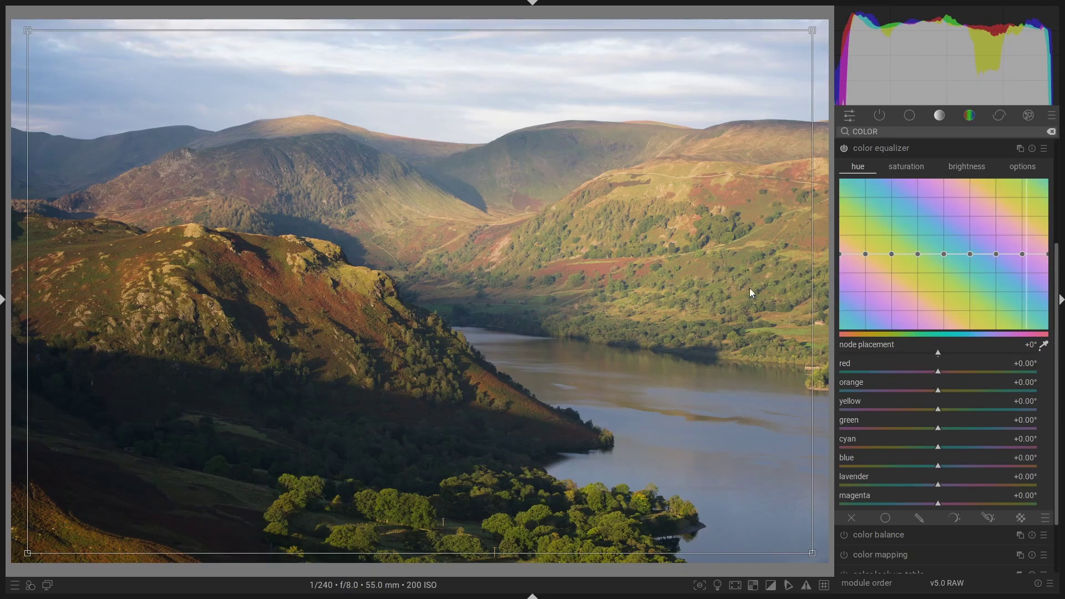
pyautogui.moveTo(534, 516); pyautogui.dragTo(612, 536)
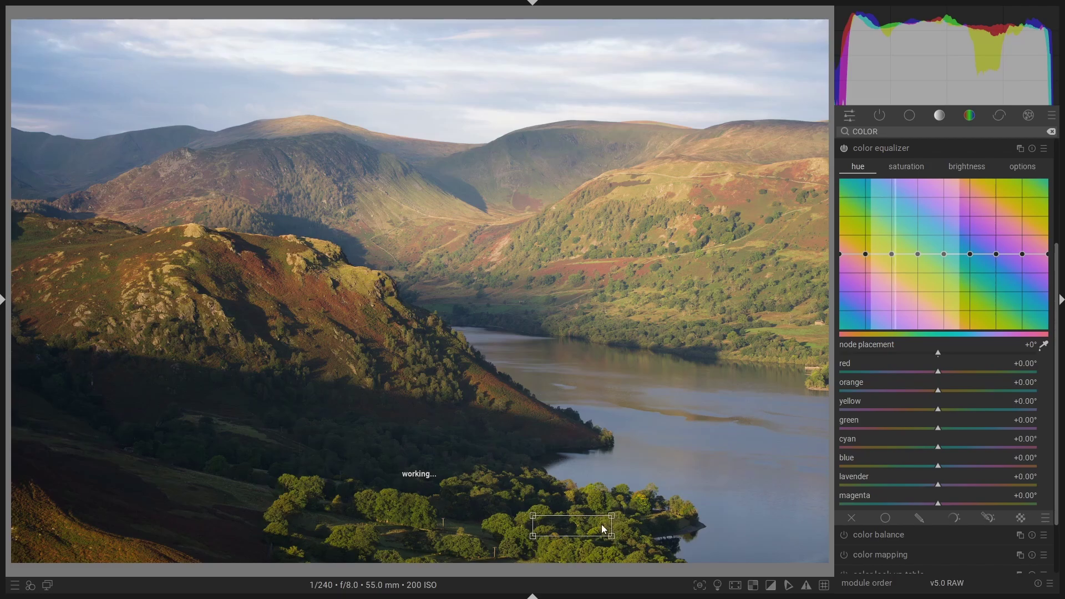
pyautogui.moveTo(592, 497); pyautogui.dragTo(621, 533)
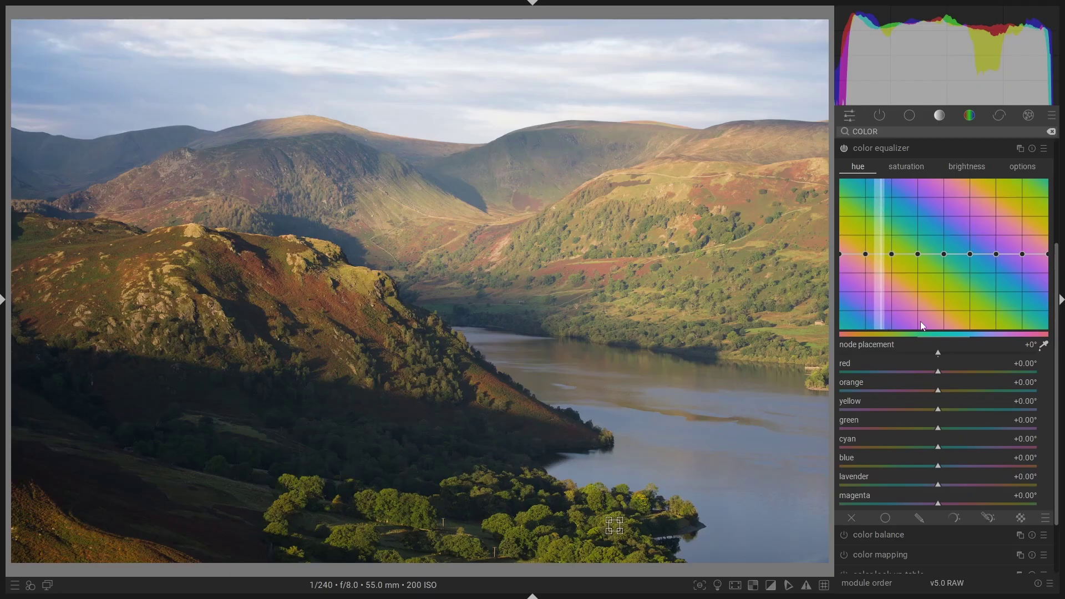
pyautogui.moveTo(938, 353); pyautogui.dragTo(850, 355)
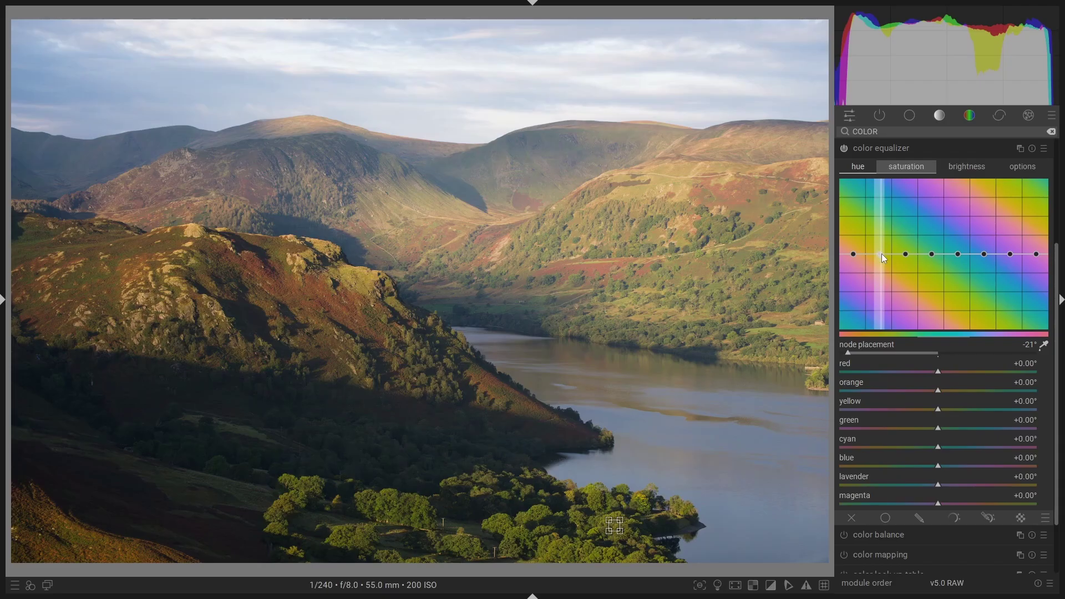
# Lower the yellow hue node to shift the trees towards orange, and compare the photo with the color equalizer off and on.
pyautogui.moveTo(880, 254); pyautogui.dragTo(883, 273)
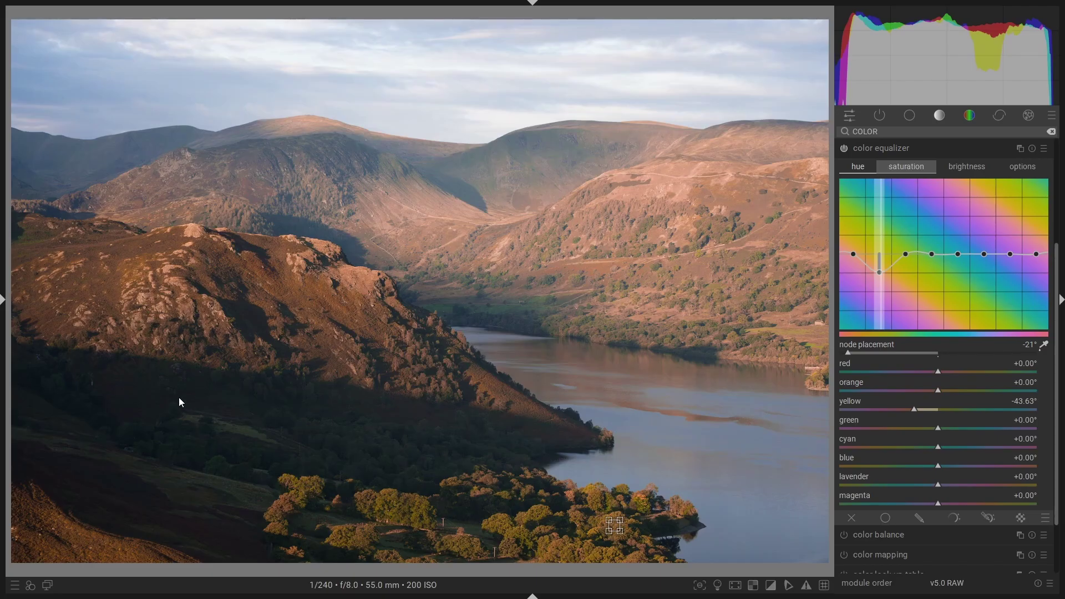
pyautogui.moveTo(878, 273)
pyautogui.mouseDown()
pyautogui.moveTo(881, 252)
pyautogui.moveTo(885, 268)
pyautogui.mouseUp()
pyautogui.click(844, 149)
pyautogui.click(844, 148)
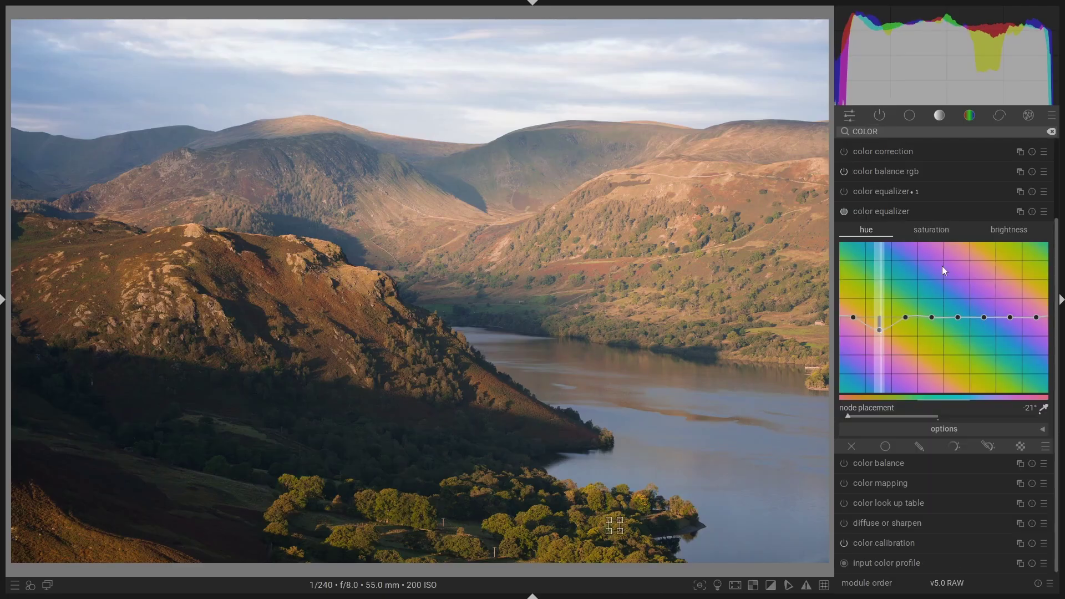
# Add a drawn gradient mask to the color equalizer, tilt it upwards towards the far shore and move it up the hillside.
pyautogui.click(918, 443)
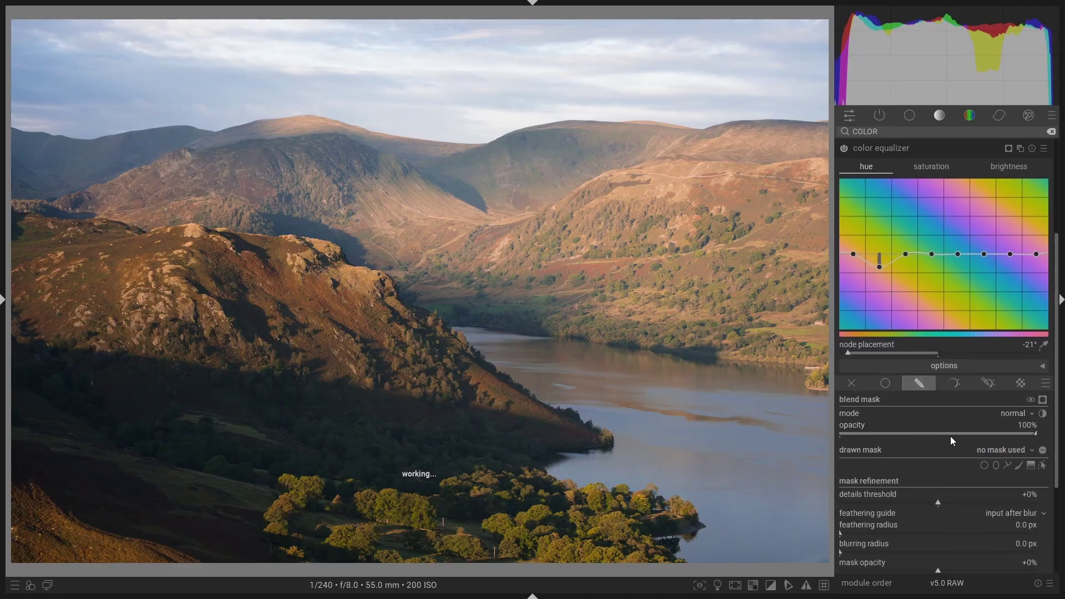
pyautogui.click(1031, 465)
pyautogui.click(421, 428)
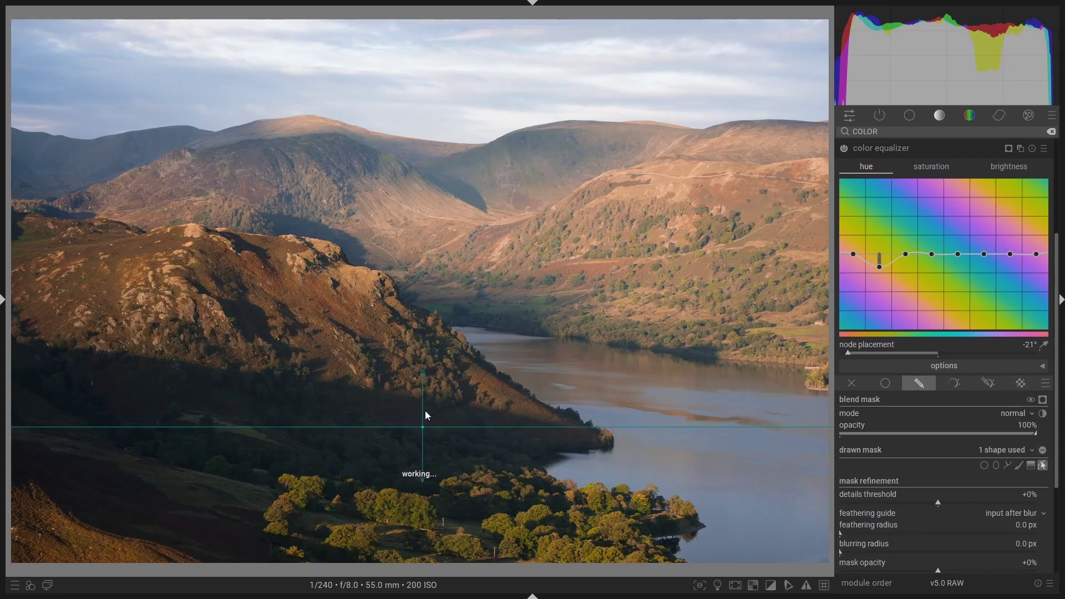
pyautogui.moveTo(424, 371); pyautogui.dragTo(431, 461)
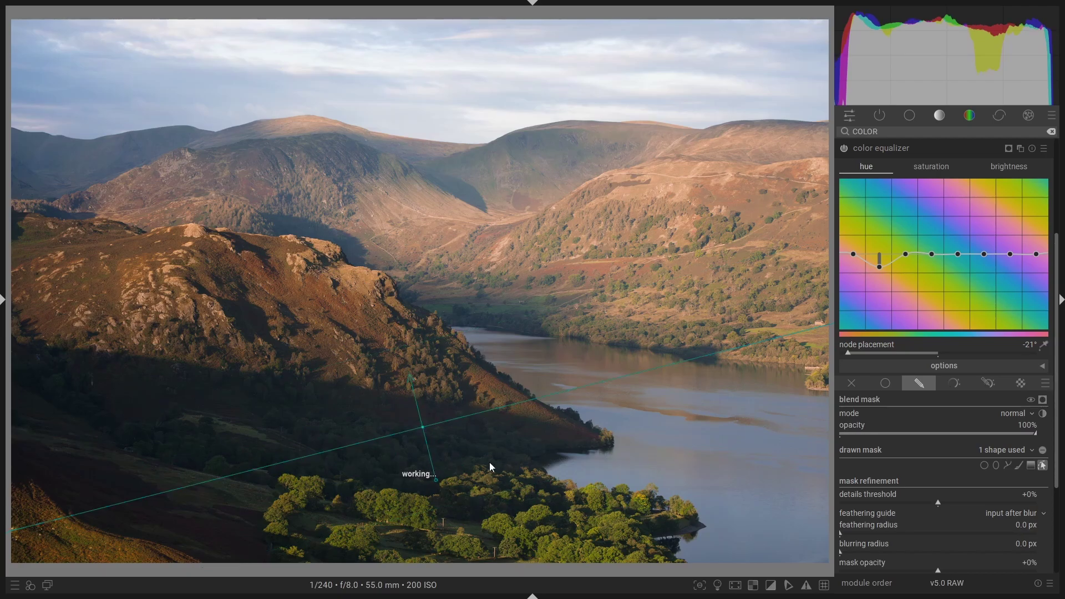
pyautogui.moveTo(417, 422); pyautogui.dragTo(404, 360)
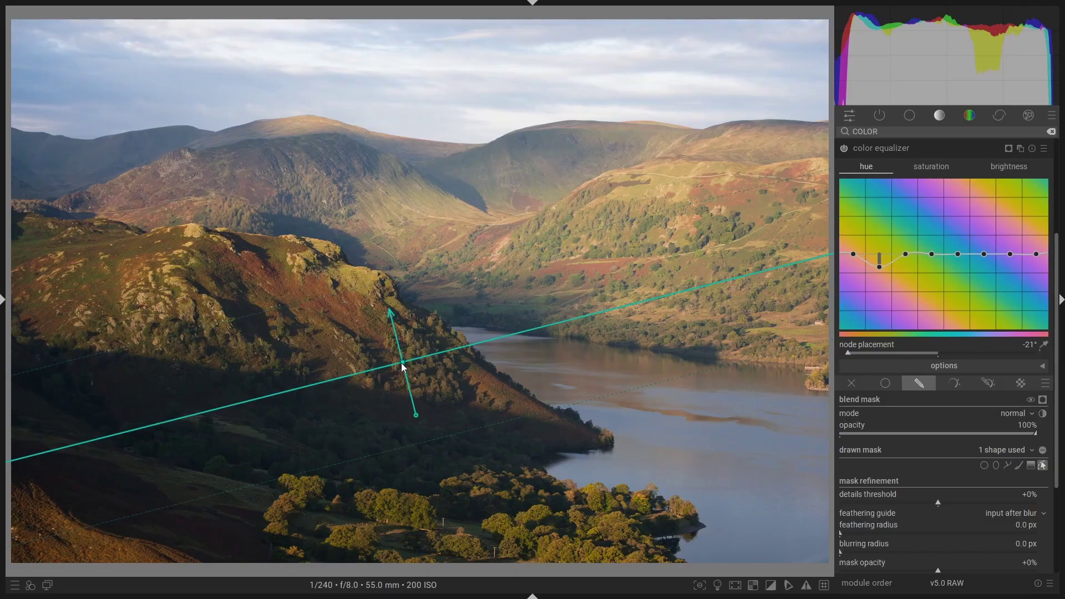
# Curve the gradient mask to -9.50%, move it higher on the hillside and tilt it more steeply.
pyautogui.scroll(-3, 407, 366)
pyautogui.scroll(-5, 407, 366)
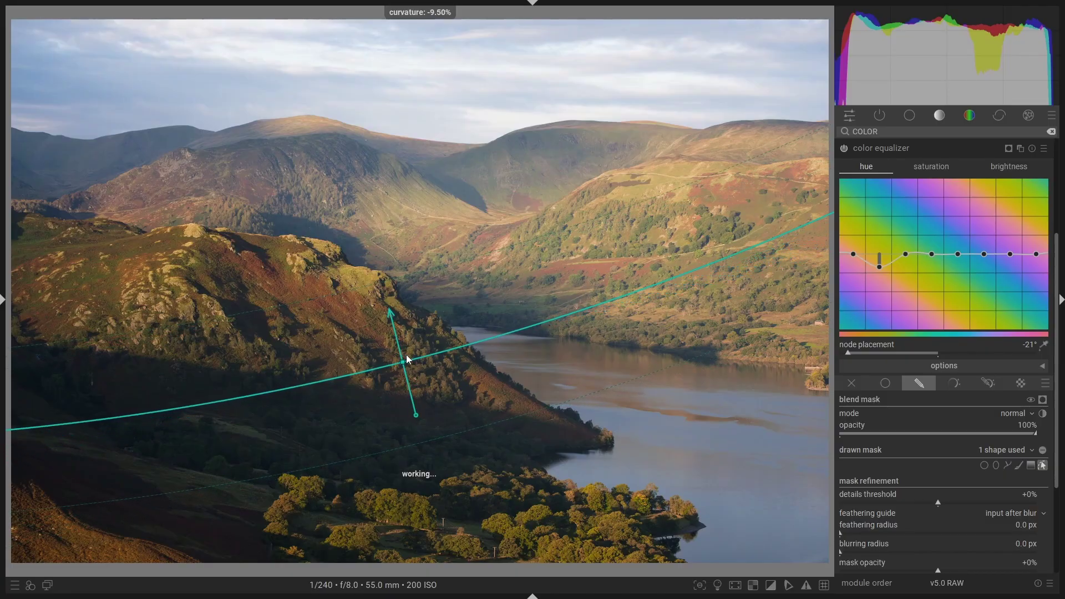
pyautogui.moveTo(404, 366); pyautogui.dragTo(398, 331)
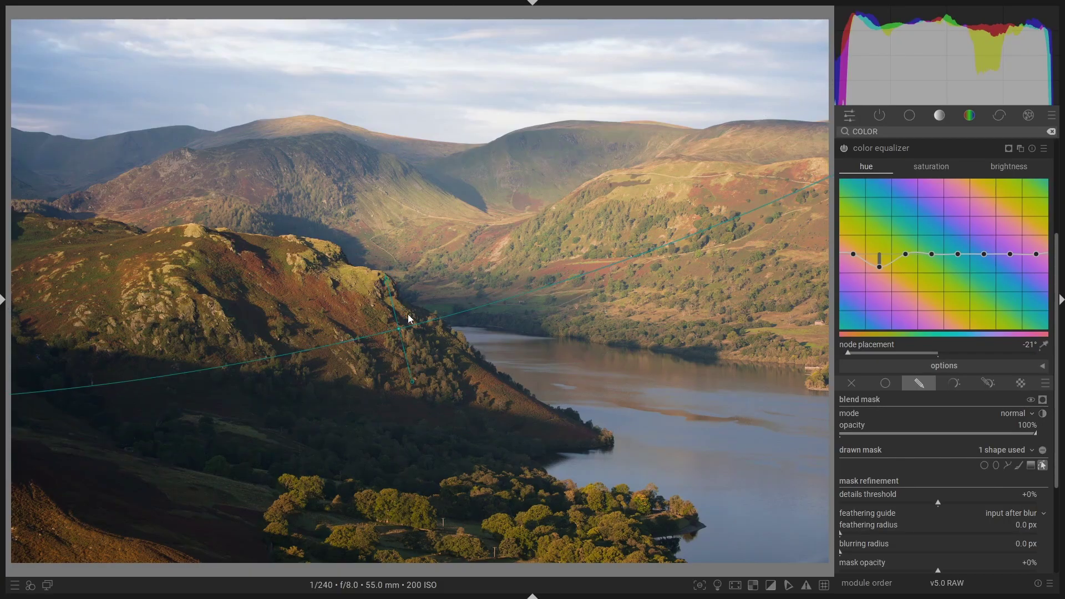
pyautogui.moveTo(406, 379); pyautogui.dragTo(414, 378)
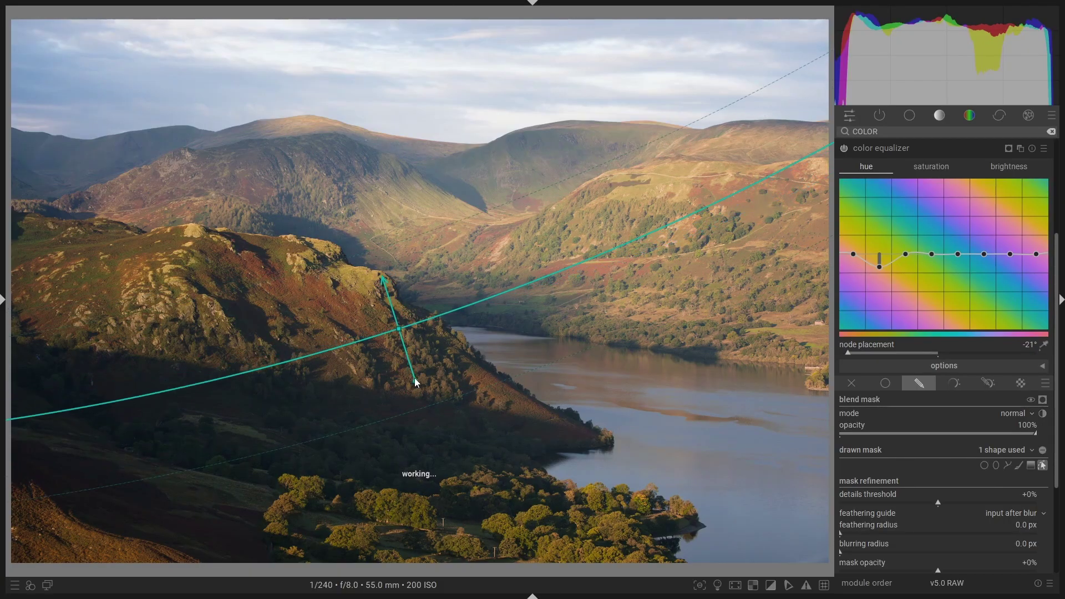
# Check the mask's coverage with the overlay and move the gradient up towards the hillside's crest.
pyautogui.click(1045, 400)
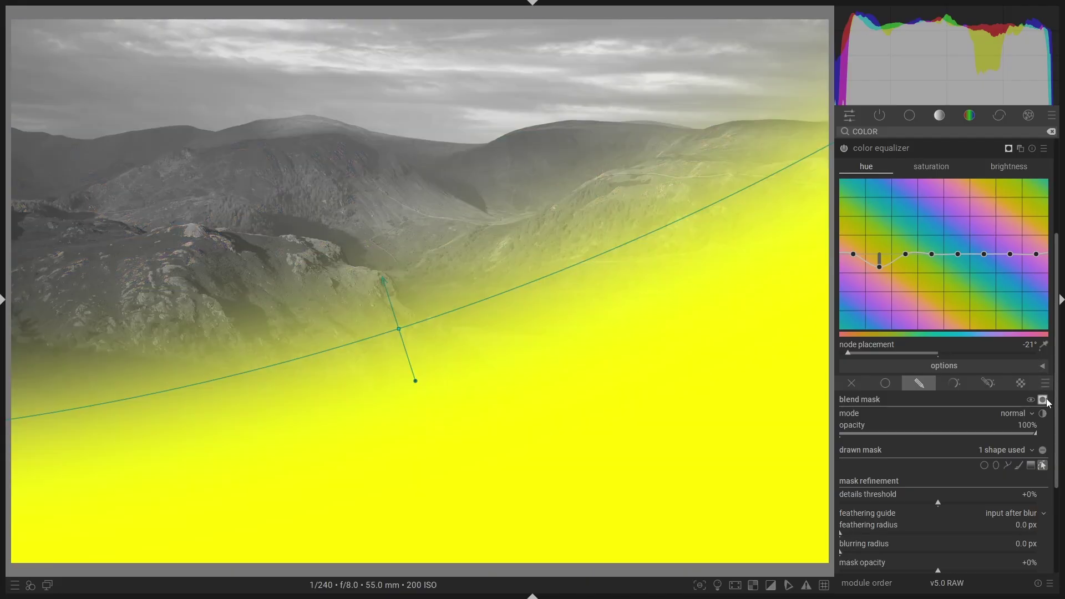
pyautogui.click(1045, 400)
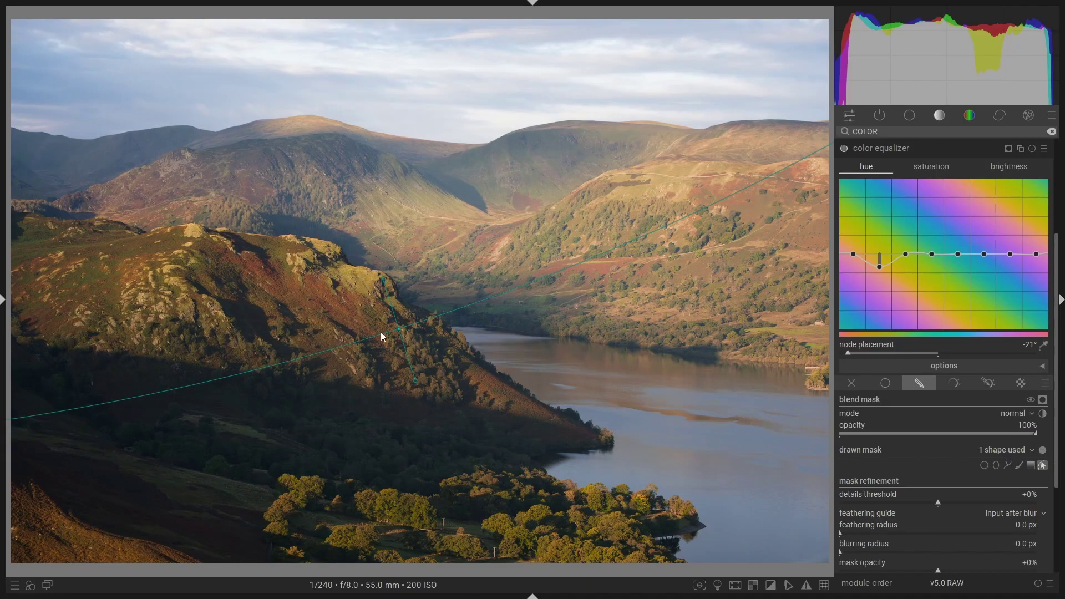
pyautogui.moveTo(382, 335); pyautogui.dragTo(373, 291)
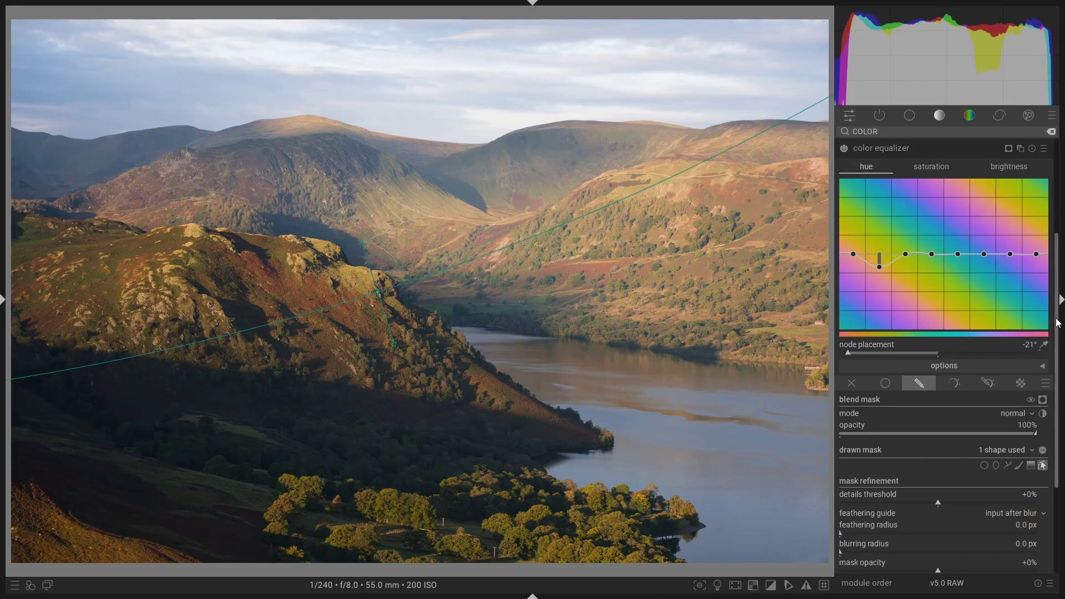
# Display the mask overlay and set the mask's details threshold to +23%.
pyautogui.scroll(-3, 1057, 323)
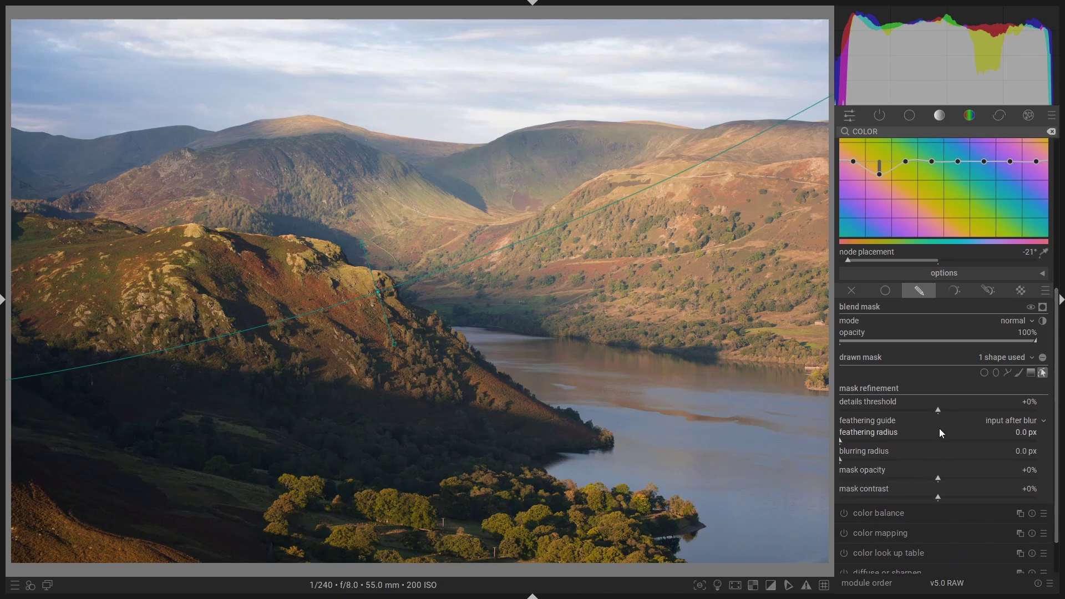
pyautogui.click(1042, 307)
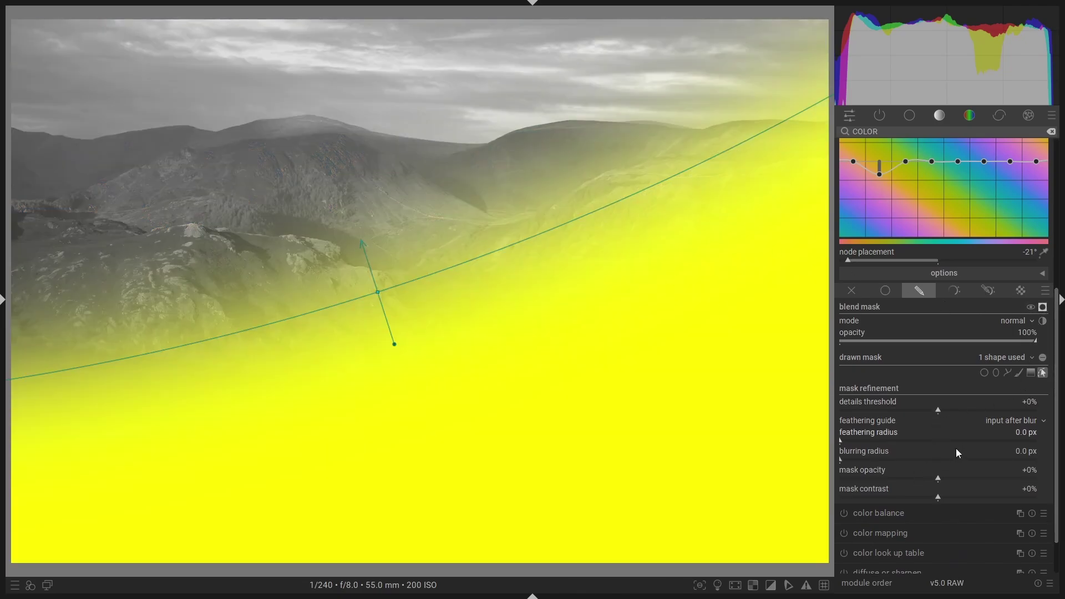
pyautogui.moveTo(939, 411); pyautogui.dragTo(961, 411)
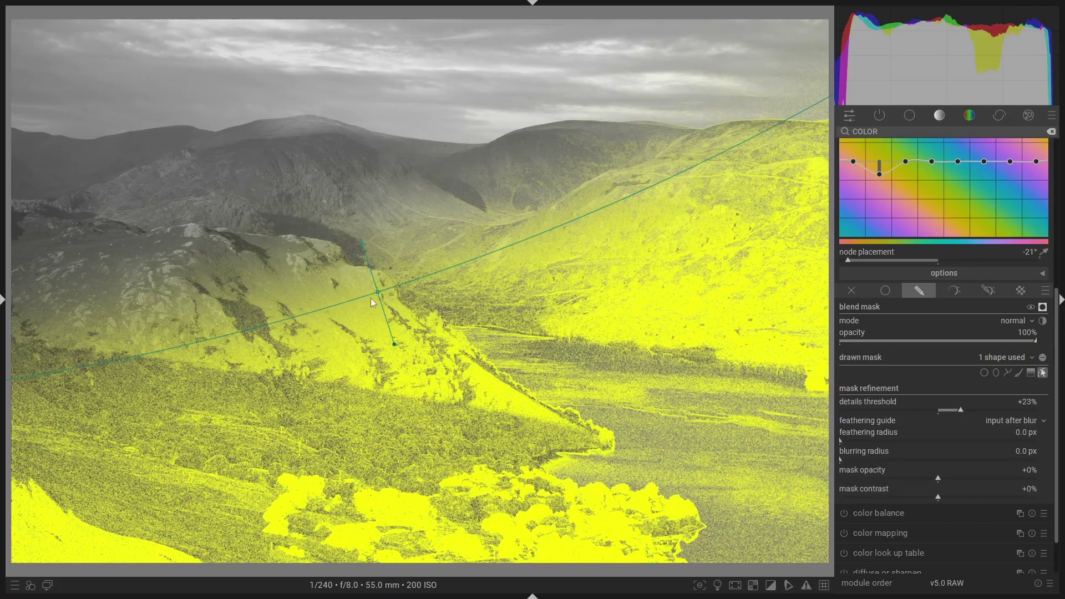
# Move the gradient slightly higher, reduce its tilt, and hide the mask overlay.
pyautogui.moveTo(378, 291); pyautogui.dragTo(373, 273)
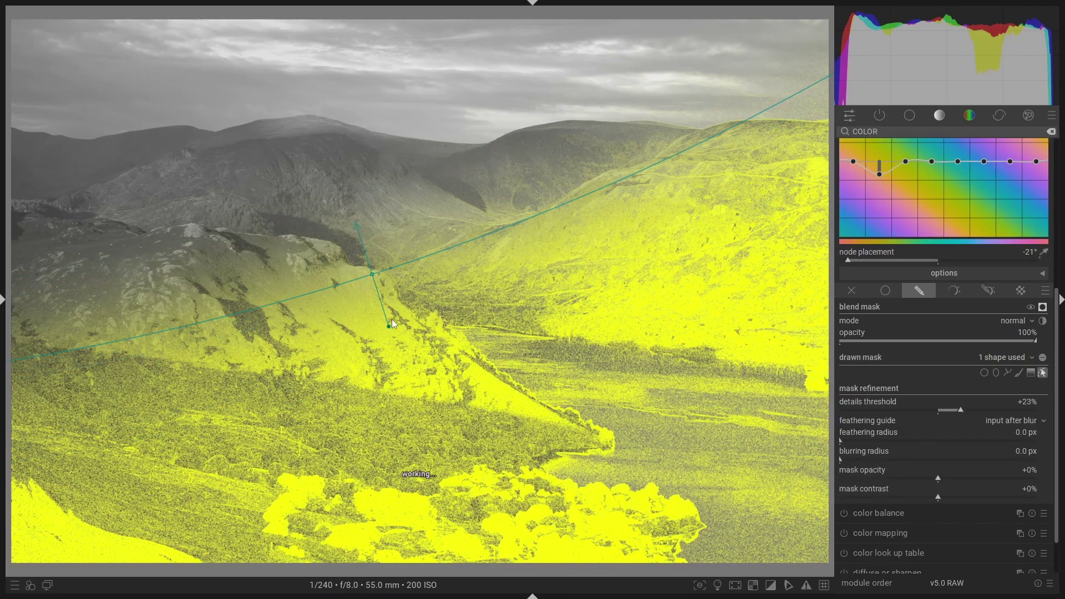
pyautogui.moveTo(391, 326); pyautogui.dragTo(384, 325)
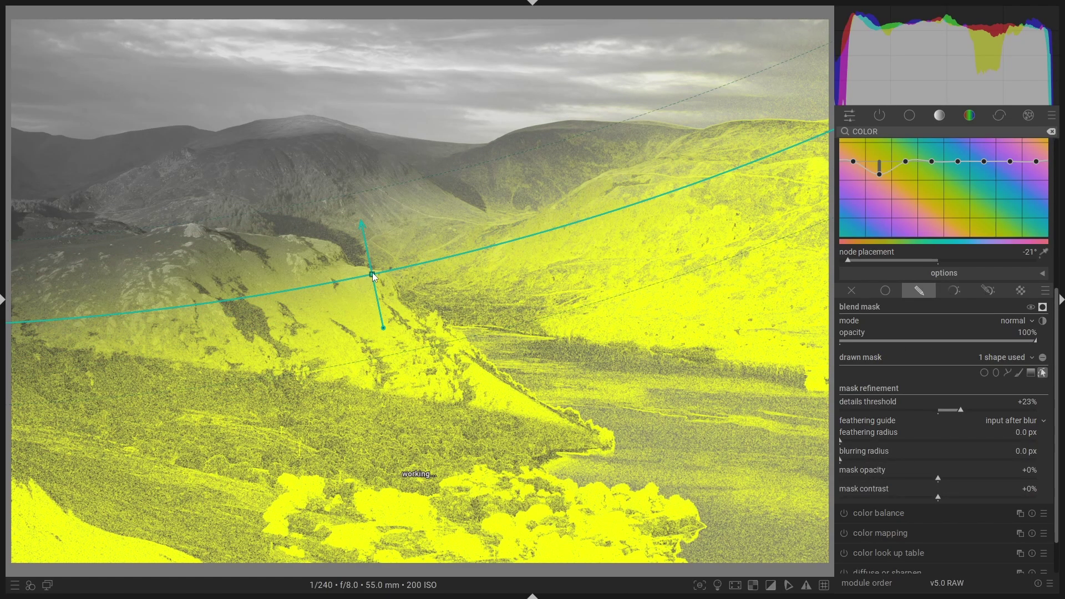
pyautogui.moveTo(372, 269); pyautogui.dragTo(372, 276)
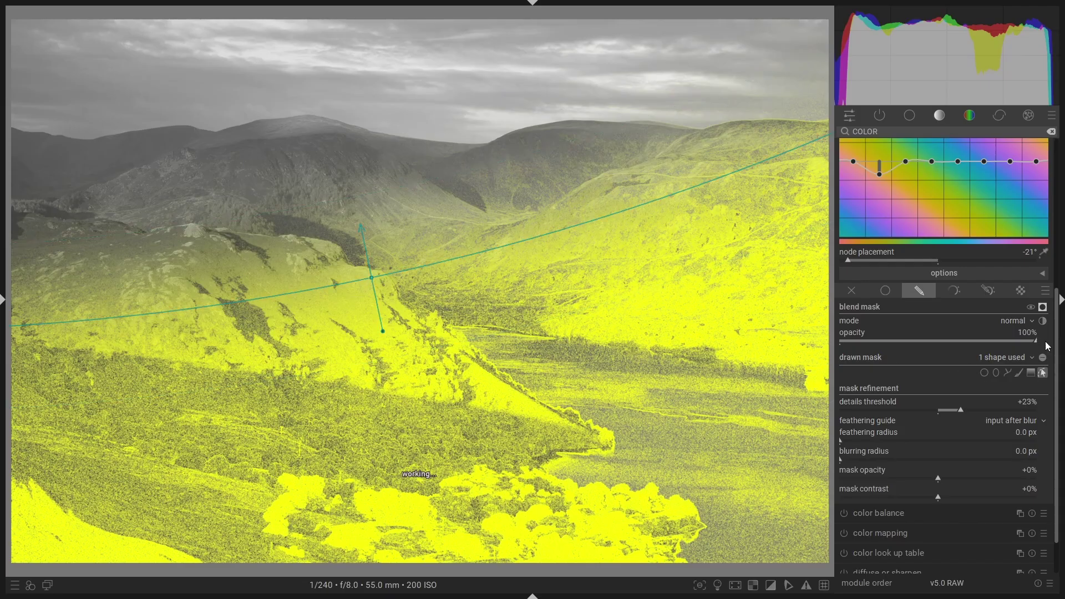
pyautogui.click(1043, 307)
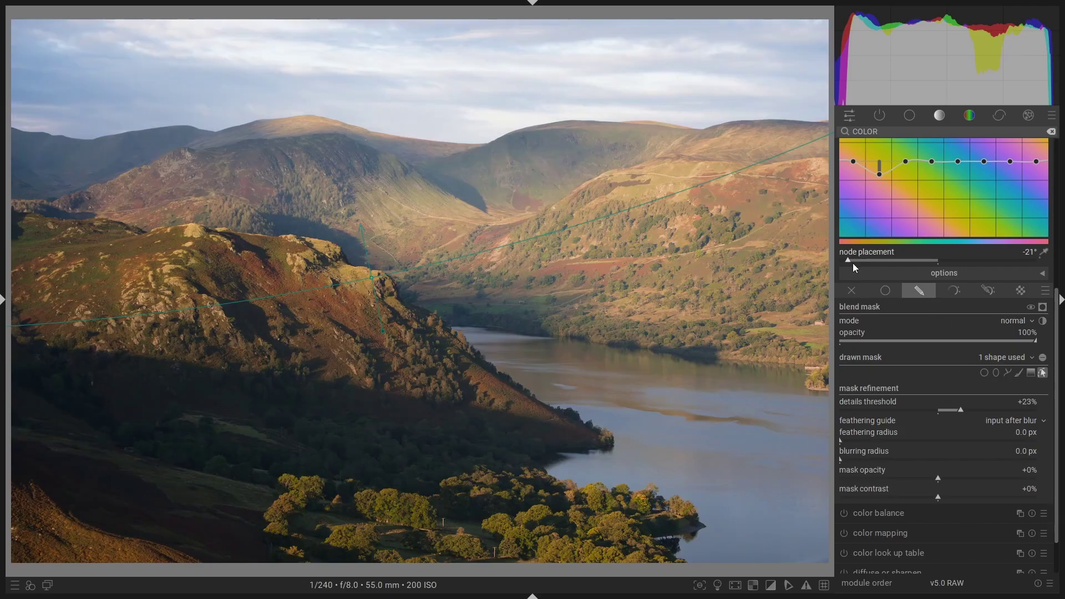
# Compare the photo with the masked color equalizer switched off and on.
pyautogui.scroll(5, 885, 234)
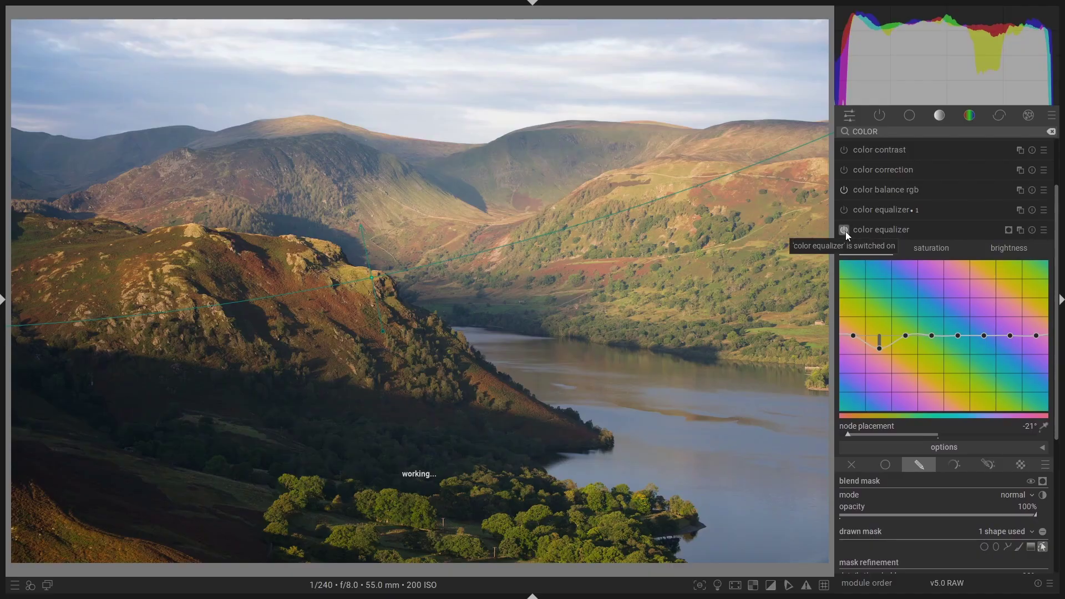
pyautogui.scroll(1, 1052, 294)
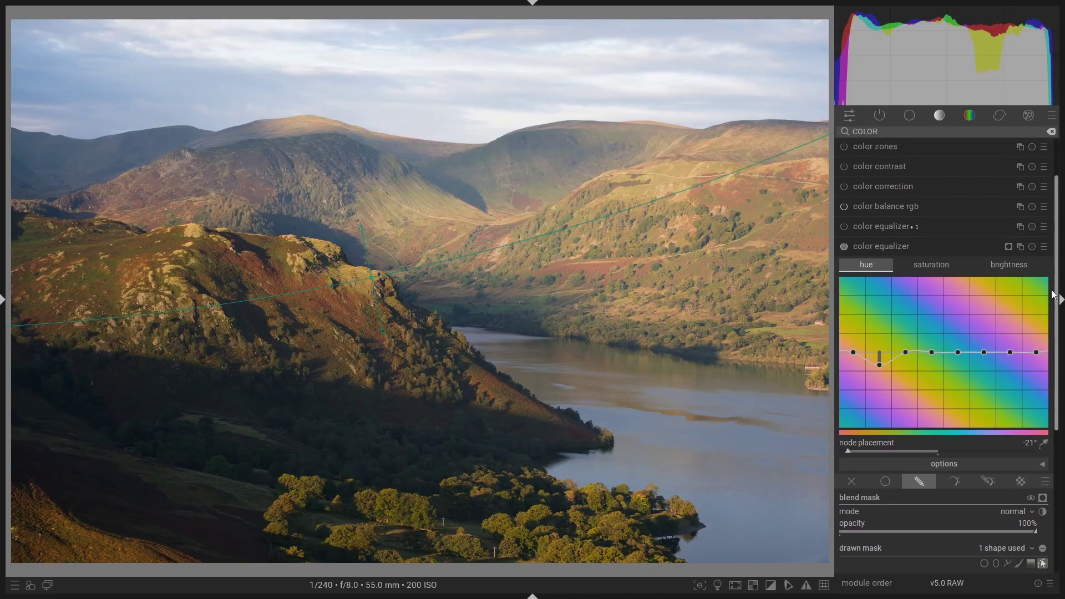
pyautogui.scroll(-2, 1052, 294)
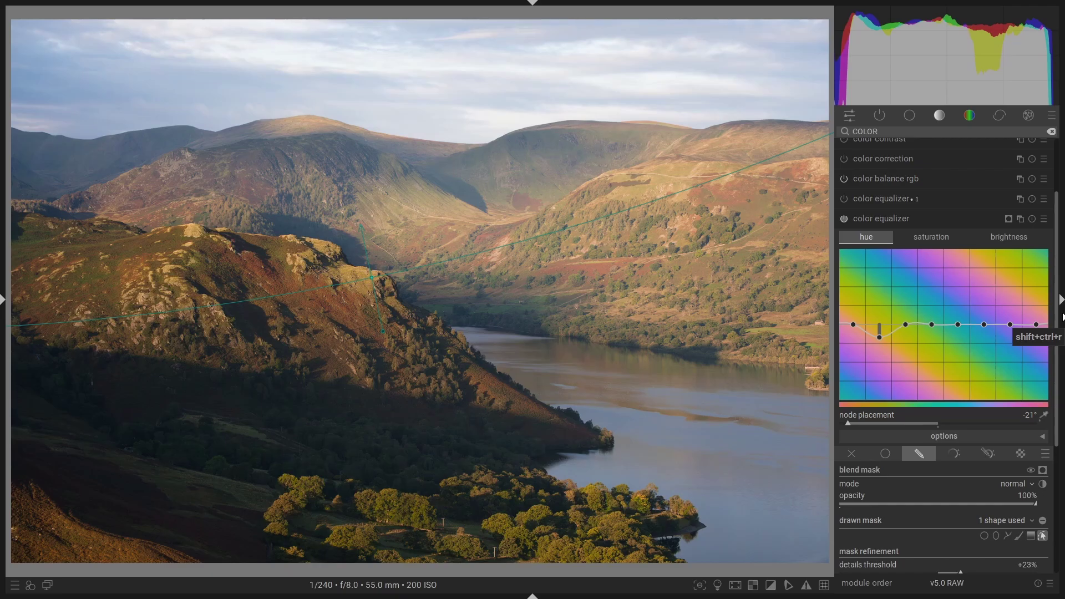
# Toggle the masked color equalizer, switch to the Hue Wheel Picker and load the graded photo _DSF1796_01.jpg.
pyautogui.click(844, 218)
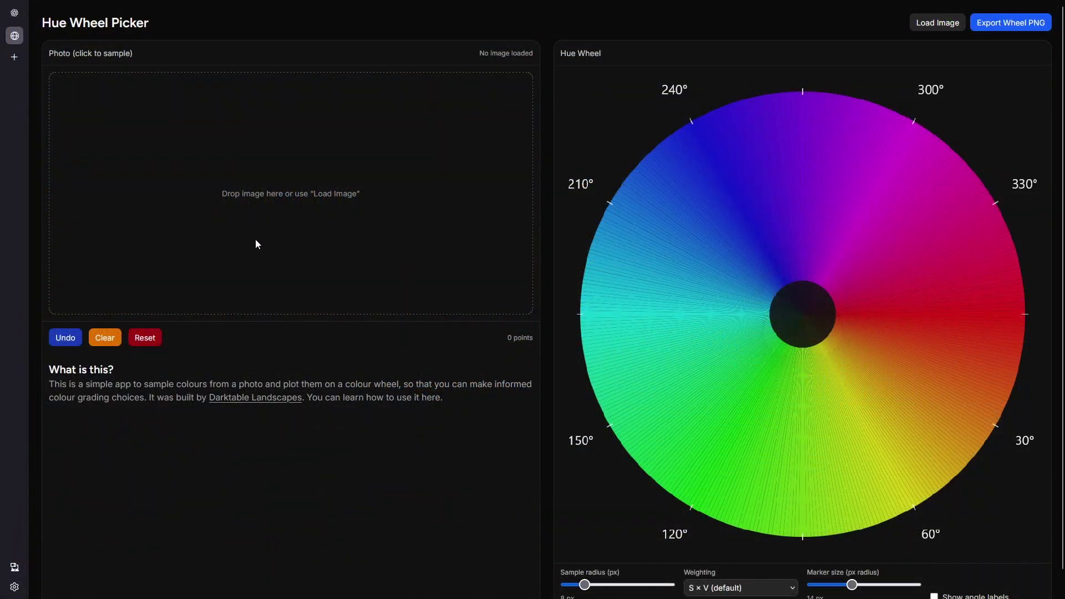
pyautogui.click(925, 25)
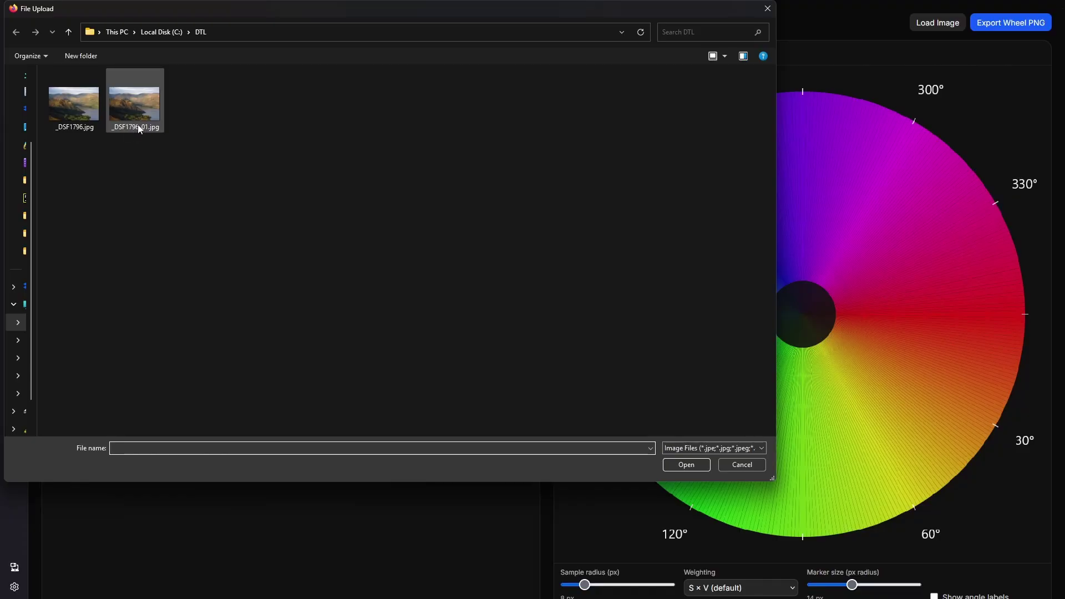
pyautogui.doubleClick(128, 105)
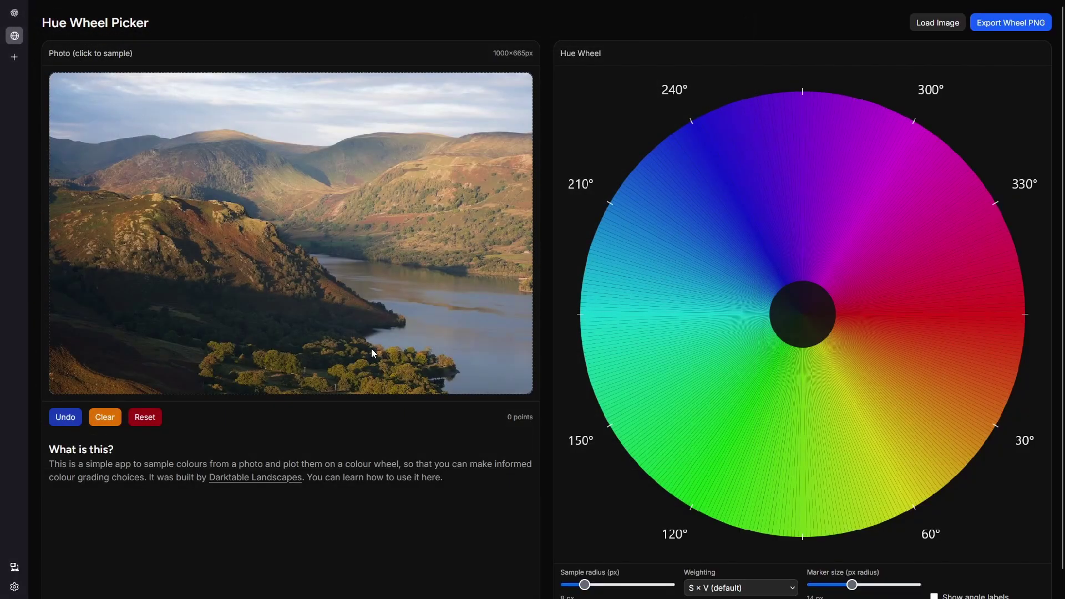
# Sample four colour points on the sunlit trees beside the lake in the foreground.
pyautogui.click(383, 382)
pyautogui.click(356, 375)
pyautogui.click(405, 369)
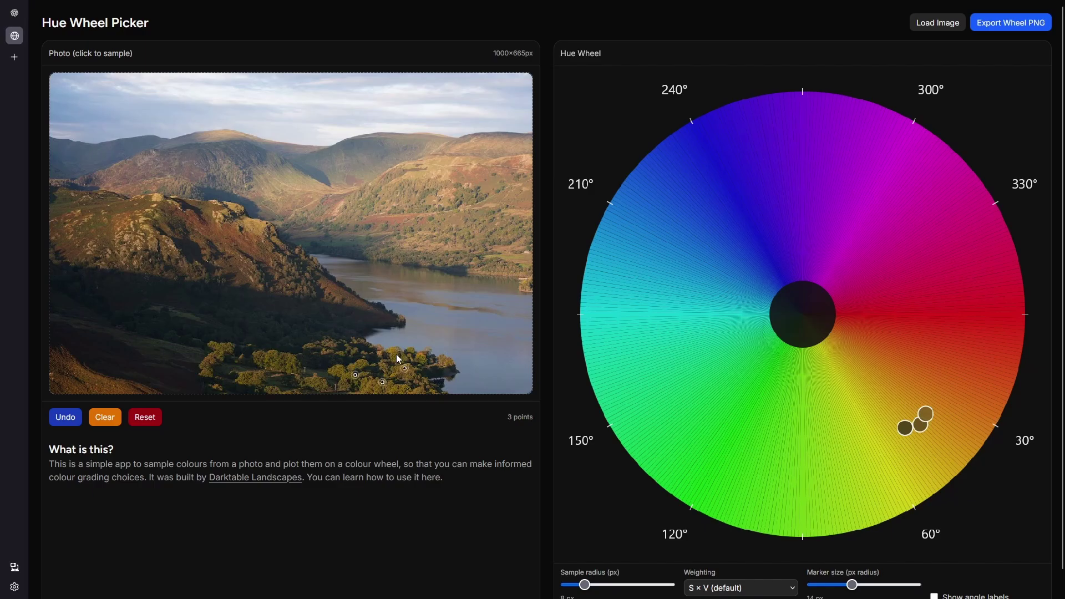
pyautogui.click(396, 354)
# Sample five colour points on the far hillside across the lake and two on the nearer rocky hill.
pyautogui.click(471, 219)
pyautogui.click(490, 214)
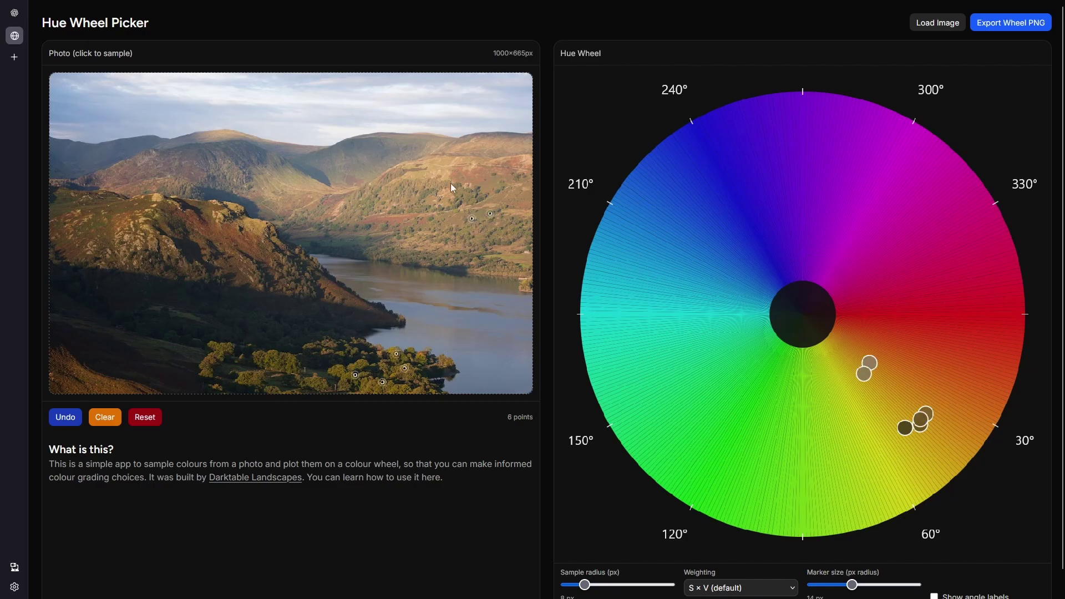
pyautogui.click(462, 194)
pyautogui.click(468, 198)
pyautogui.click(473, 203)
pyautogui.click(246, 239)
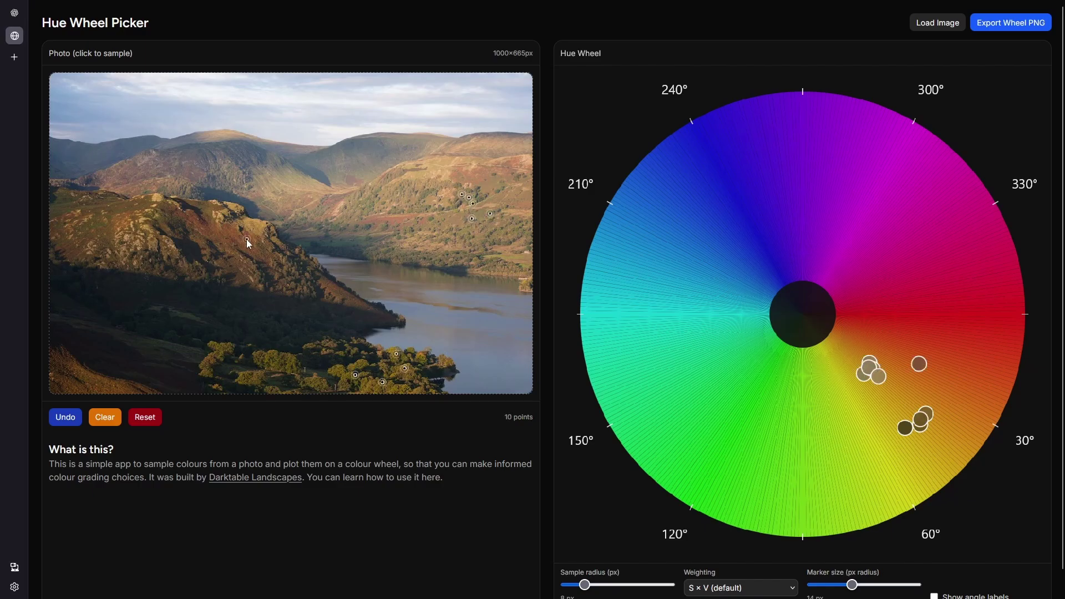
pyautogui.click(187, 195)
# Sample three colour points across the sky and six across the lake's surface.
pyautogui.click(115, 104)
pyautogui.click(272, 109)
pyautogui.click(410, 96)
pyautogui.click(482, 305)
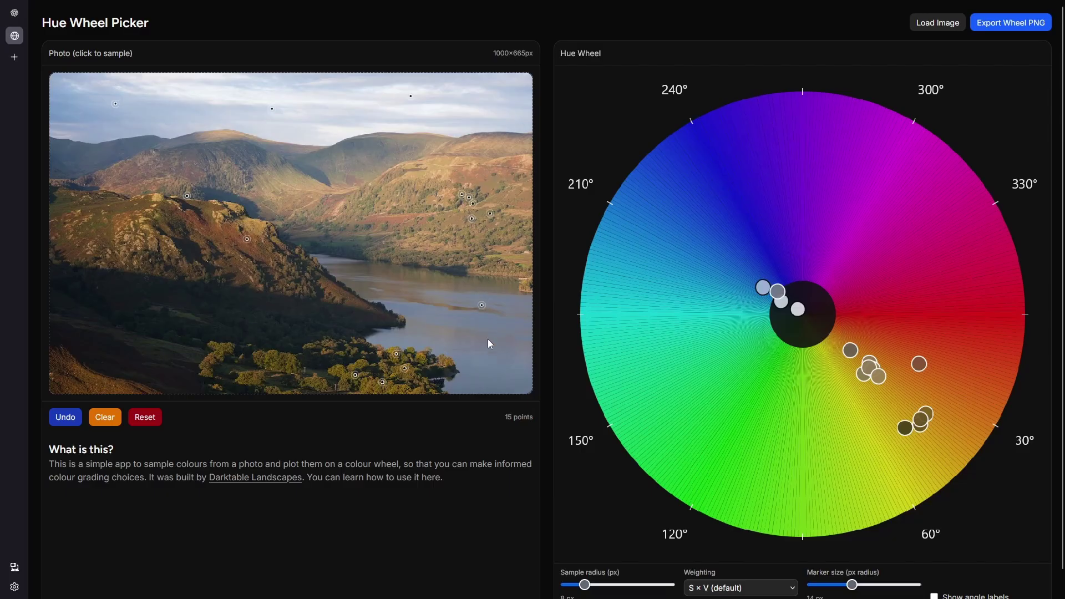
pyautogui.click(496, 378)
pyautogui.click(429, 347)
pyautogui.click(433, 292)
pyautogui.click(406, 277)
pyautogui.click(434, 328)
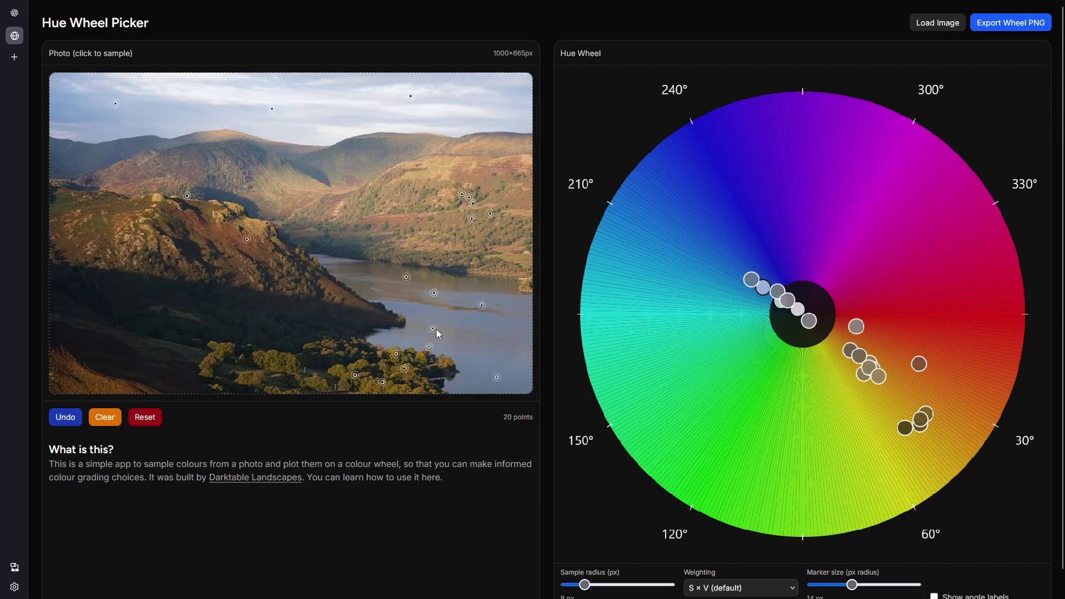
# Sample two more colour points on the foreground trees and three on the nearer rocky hill.
pyautogui.click(277, 364)
pyautogui.click(290, 359)
pyautogui.click(270, 258)
pyautogui.click(227, 263)
pyautogui.click(175, 230)
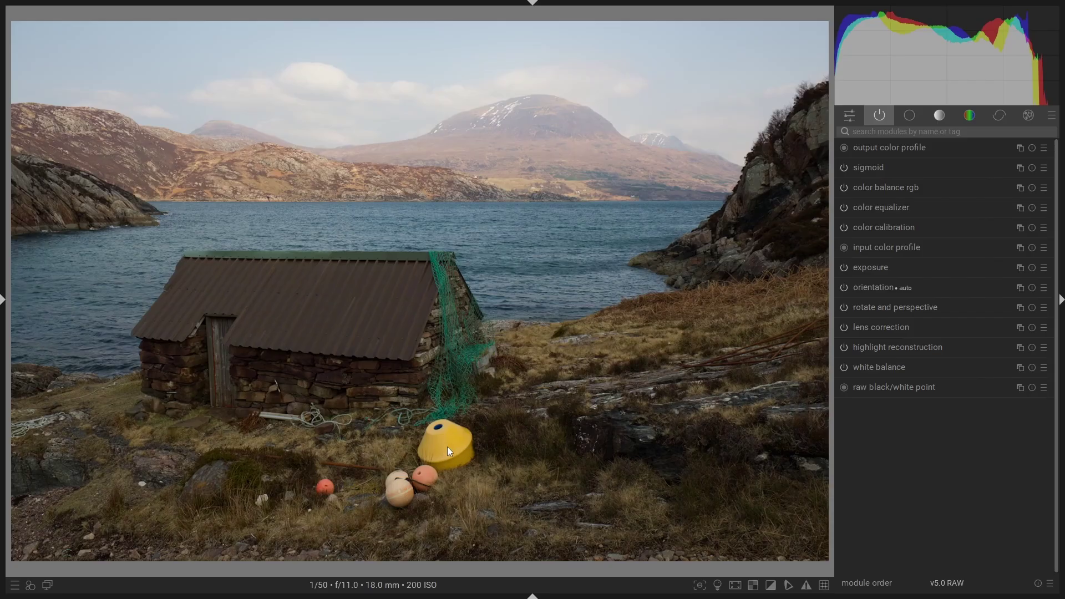
# In darktable, enable the color equalizer on the stone hut photo with a combined drawn and parametric mask.
pyautogui.click(880, 209)
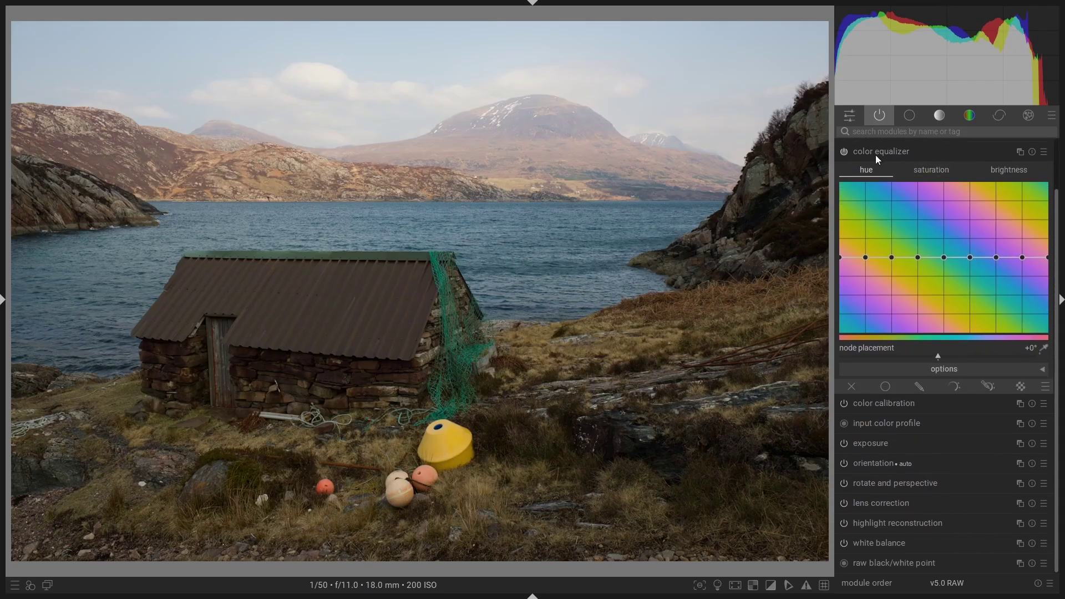
pyautogui.click(924, 386)
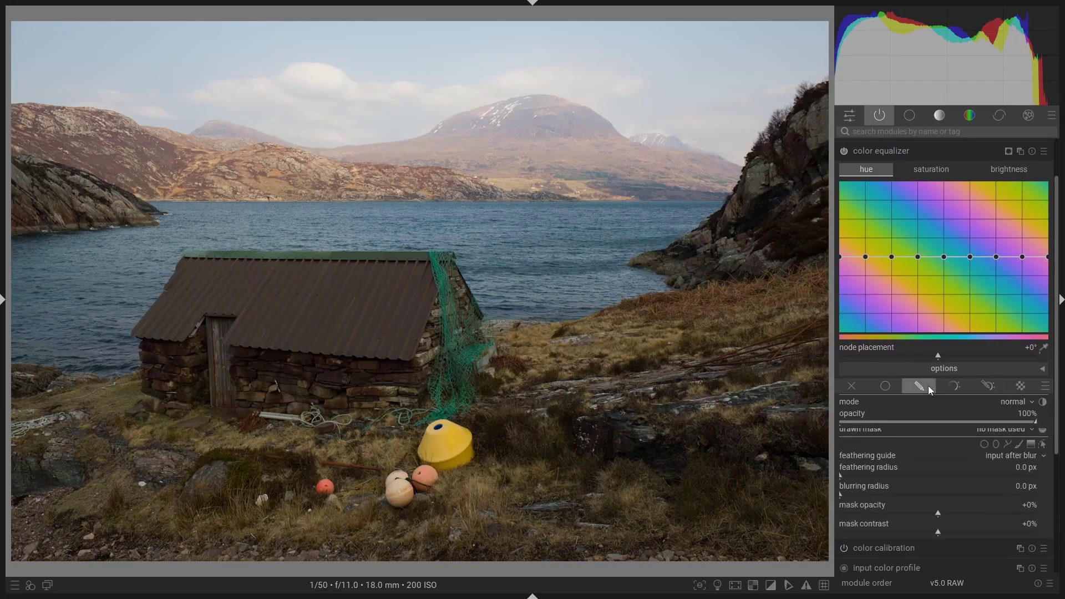
pyautogui.click(981, 385)
# Draw a closed path mask around the yellow buoy, following its outline.
pyautogui.middleClick(456, 451)
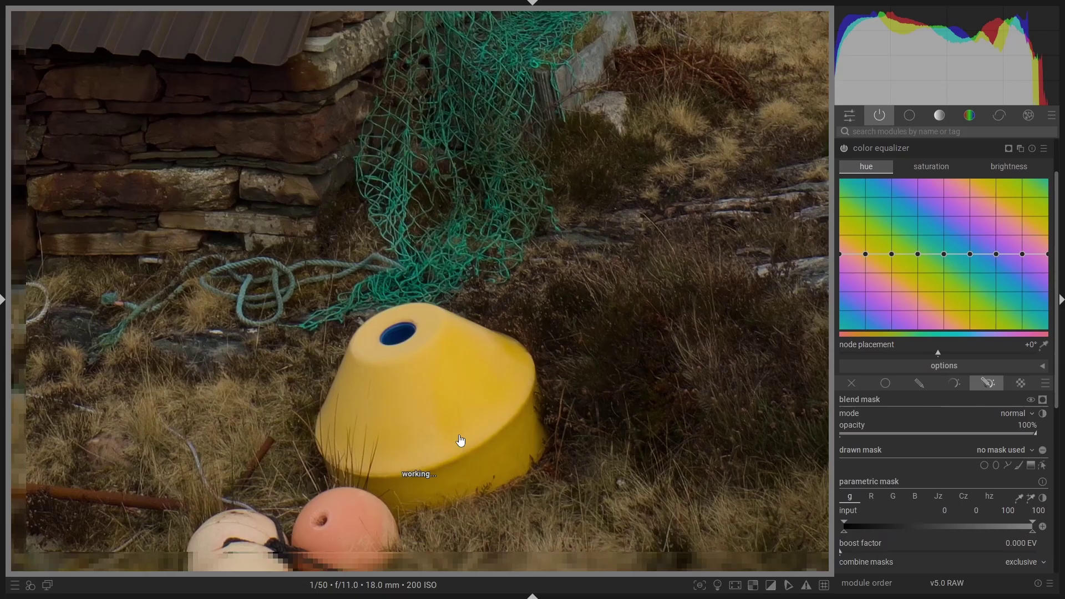
pyautogui.moveTo(460, 439); pyautogui.dragTo(480, 322)
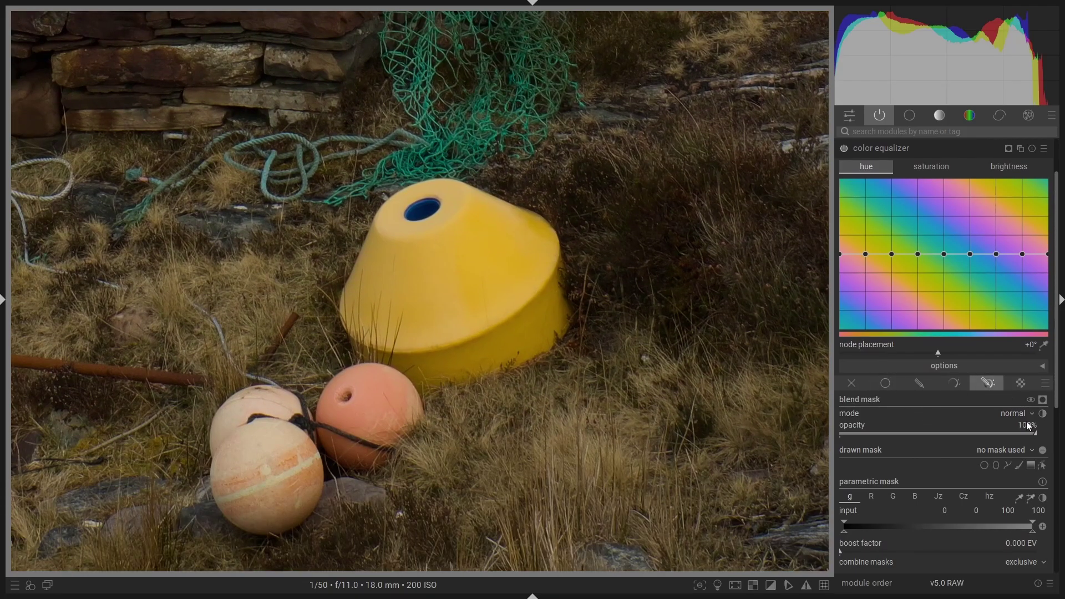
pyautogui.click(1007, 465)
pyautogui.click(366, 220)
pyautogui.click(337, 289)
pyautogui.click(345, 362)
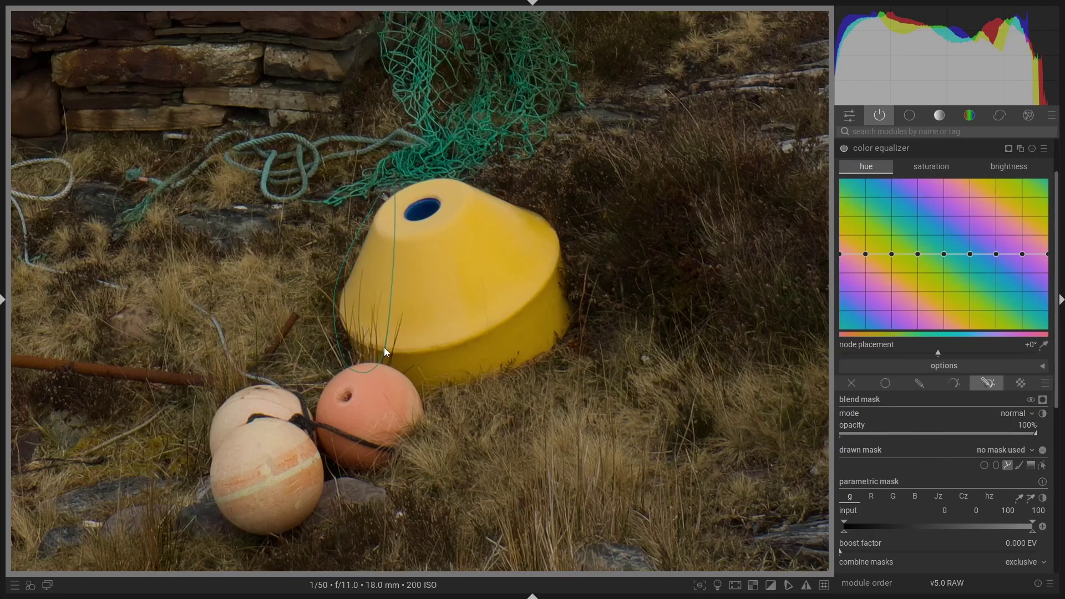
pyautogui.click(424, 398)
pyautogui.click(575, 313)
pyautogui.click(555, 223)
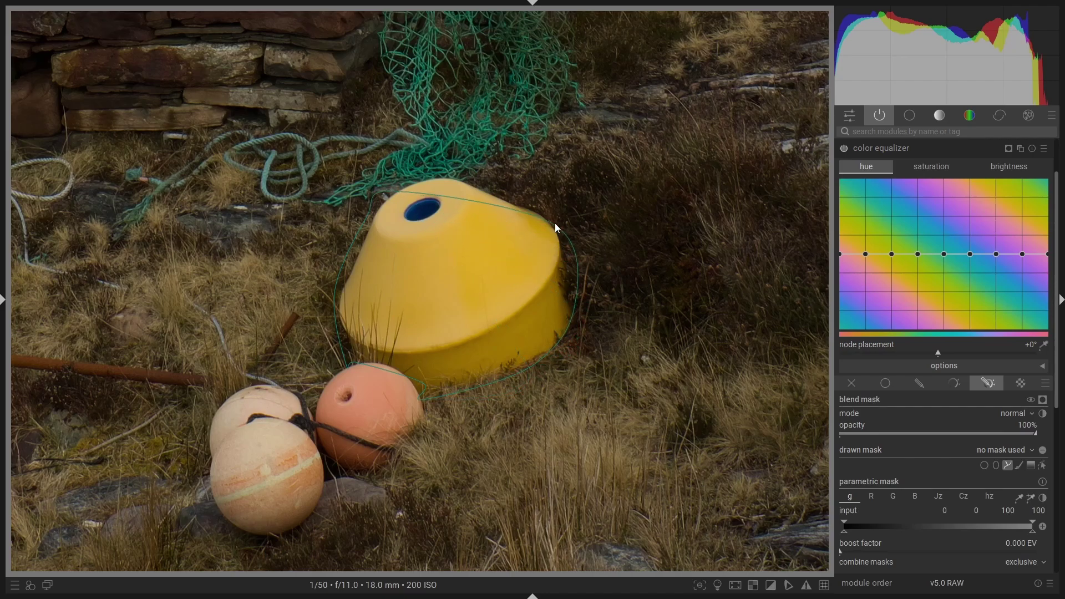
pyautogui.click(450, 174)
pyautogui.rightClick(408, 182)
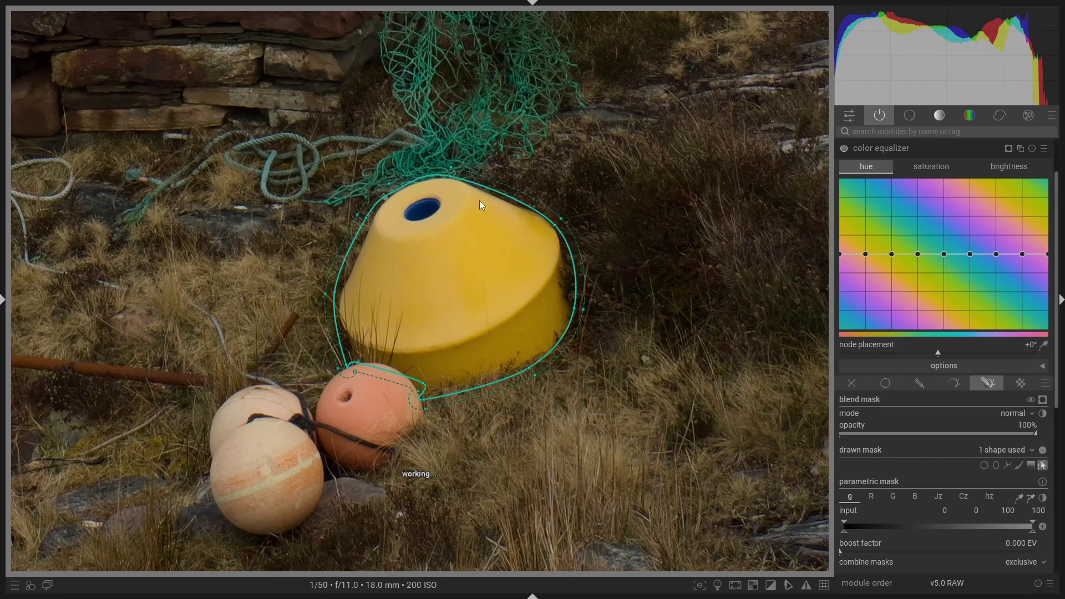
# Refine the path by adding nodes along the buoy's upper and side edges and moving nodes closer to its outline.
pyautogui.keyDown('ctrl'); pyautogui.click(498, 194); pyautogui.keyUp('ctrl')
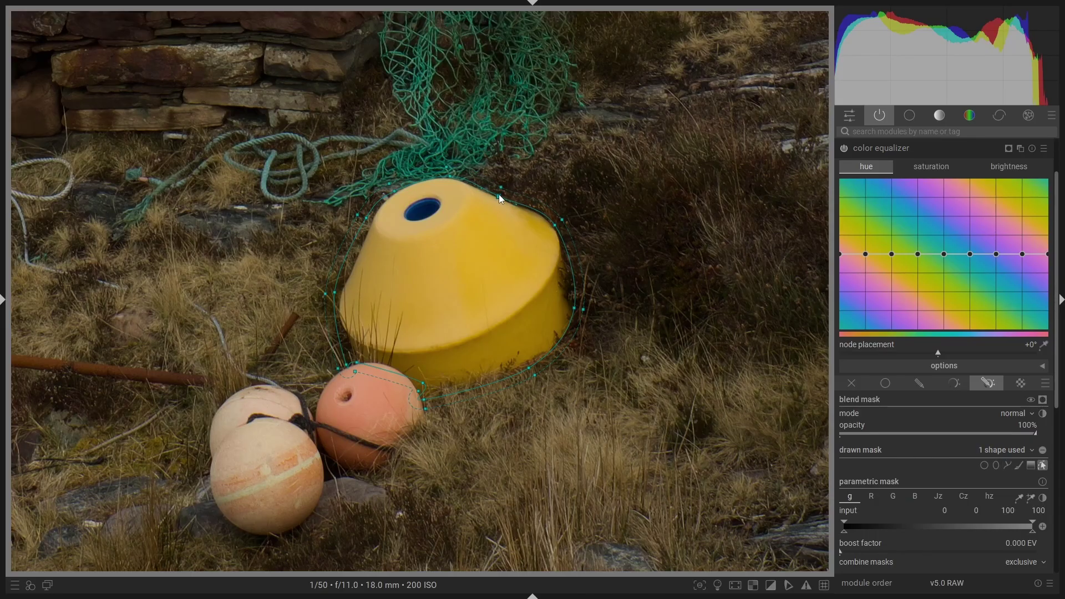
pyautogui.keyDown('ctrl'); pyautogui.click(574, 277); pyautogui.keyUp('ctrl')
pyautogui.moveTo(574, 277); pyautogui.dragTo(568, 277)
pyautogui.moveTo(529, 371); pyautogui.dragTo(523, 364)
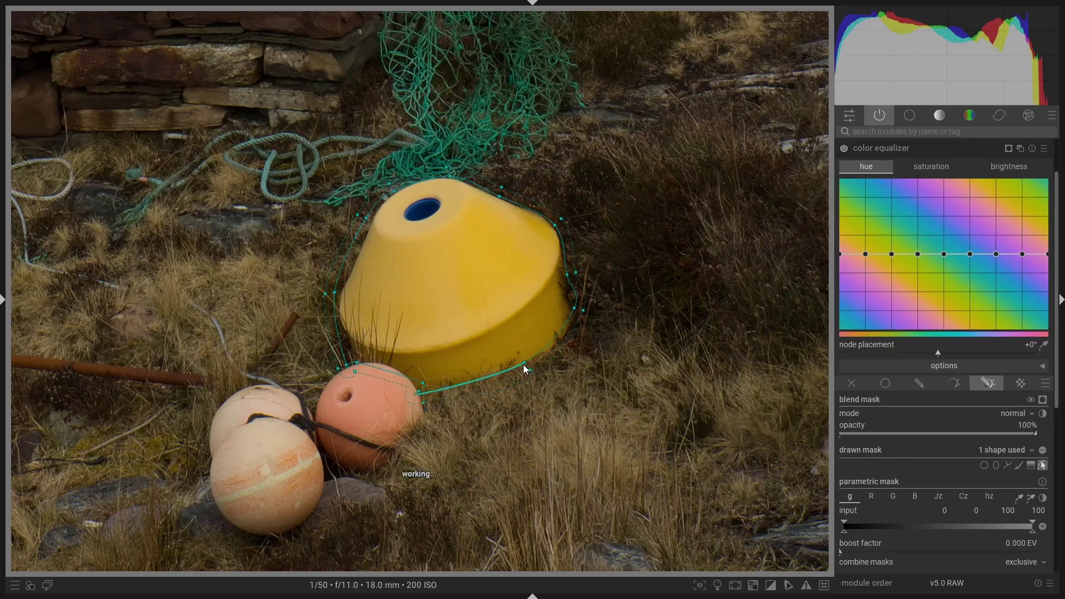
pyautogui.keyDown('ctrl'); pyautogui.click(348, 255); pyautogui.keyUp('ctrl')
pyautogui.moveTo(335, 294); pyautogui.dragTo(336, 304)
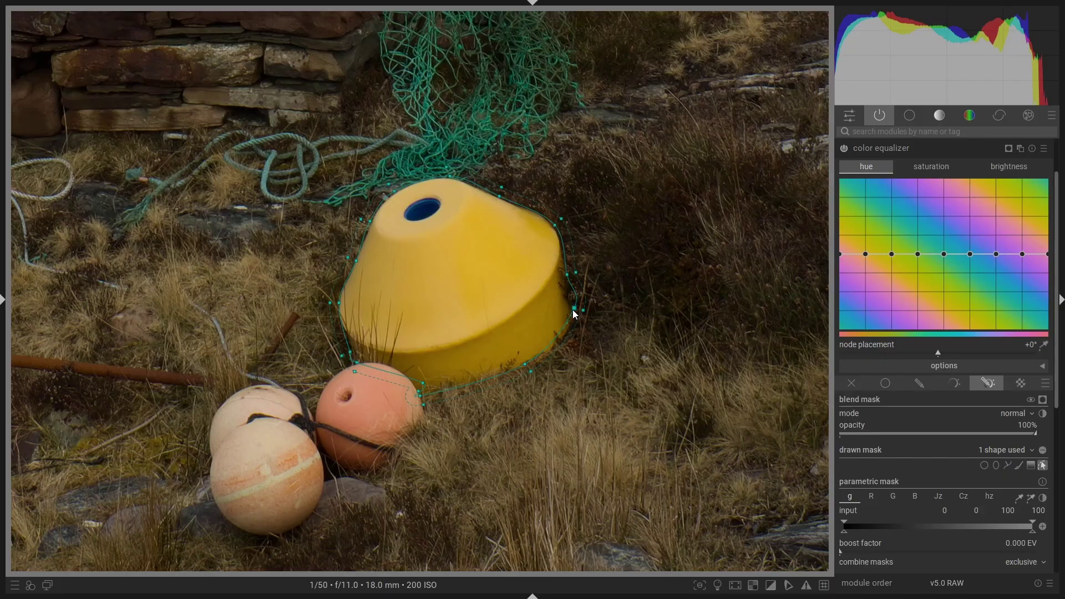
pyautogui.moveTo(573, 309); pyautogui.dragTo(575, 314)
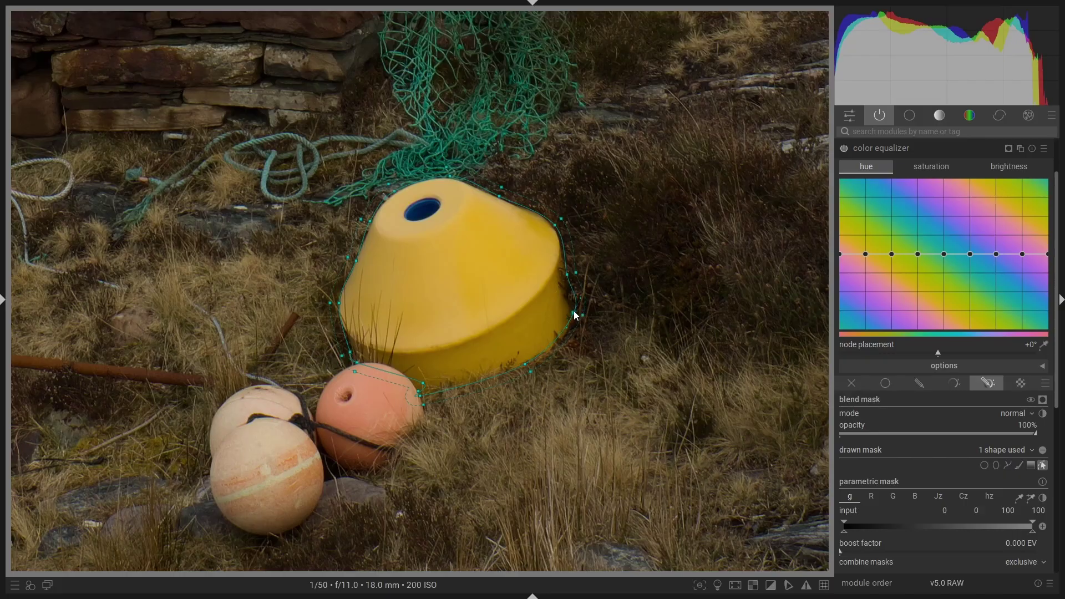
# With the mask overlay displayed, soften the buoy mask to a 0.76% feather size and 6.7 px blurring radius, and hide the overlay.
pyautogui.click(1043, 400)
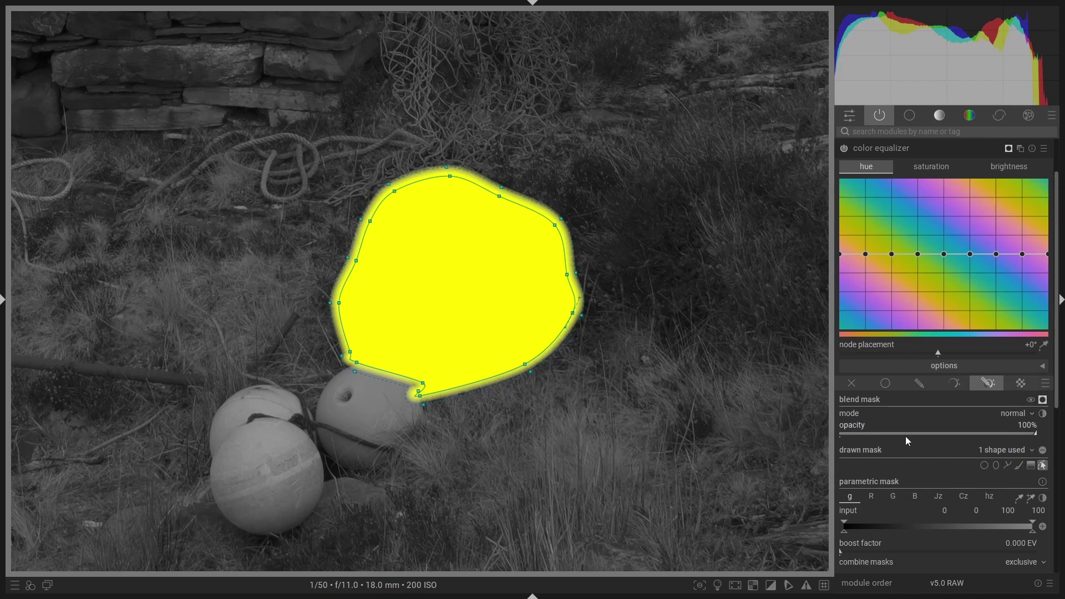
pyautogui.keyDown('shift'); pyautogui.scroll(5, 473, 276); pyautogui.keyUp('shift')
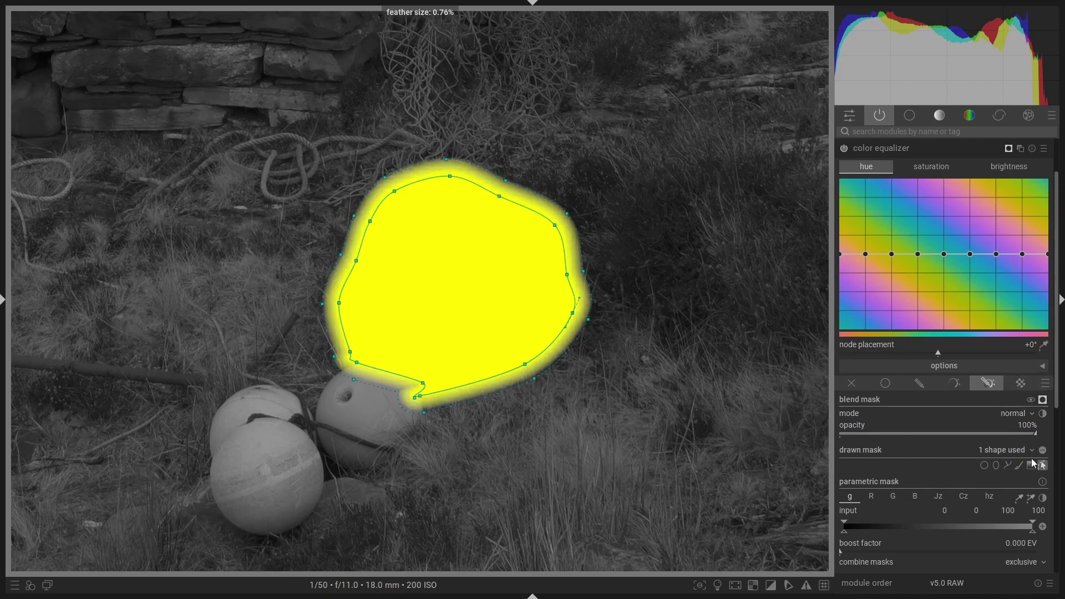
pyautogui.moveTo(1056, 397); pyautogui.dragTo(1056, 465)
pyautogui.moveTo(848, 534); pyautogui.dragTo(852, 533)
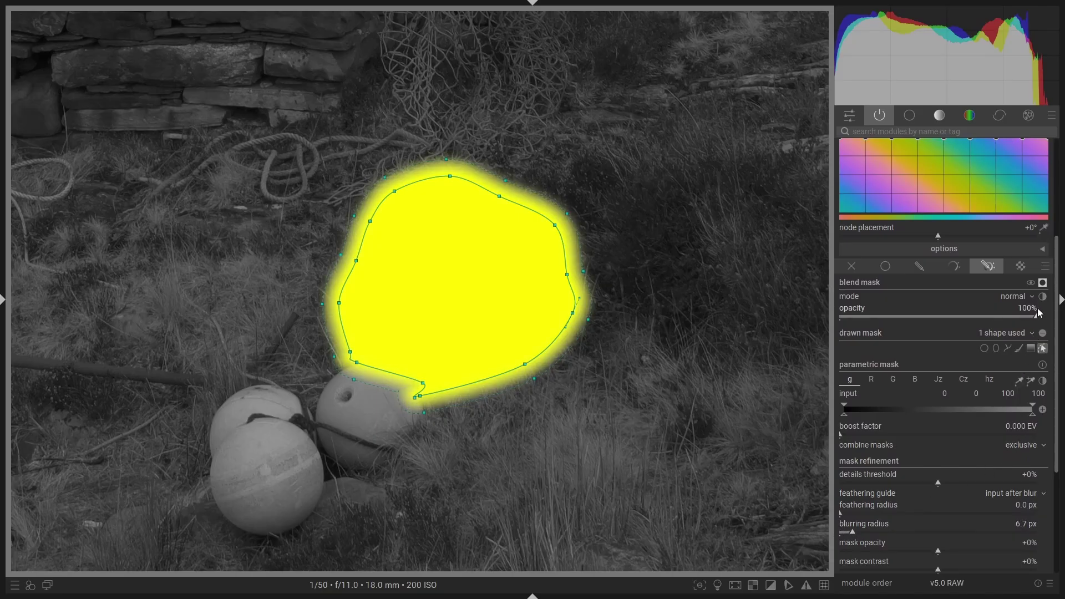
pyautogui.scroll(2, 1055, 298)
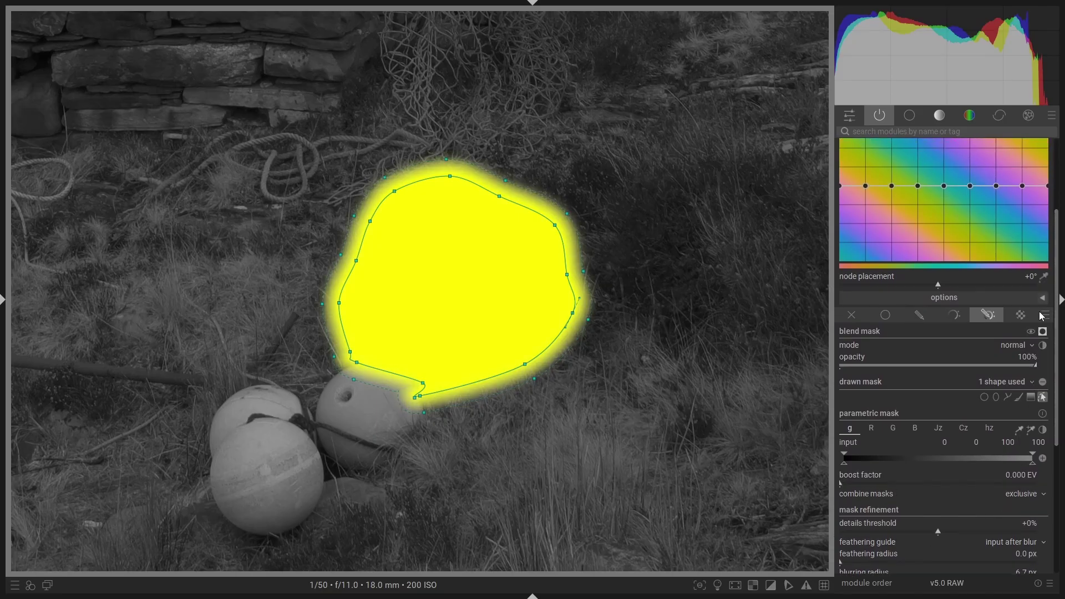
pyautogui.click(1042, 332)
# Align a node with the buoy's yellow hue by setting node placement to +12°, and lower that node's saturation.
pyautogui.scroll(3, 1057, 335)
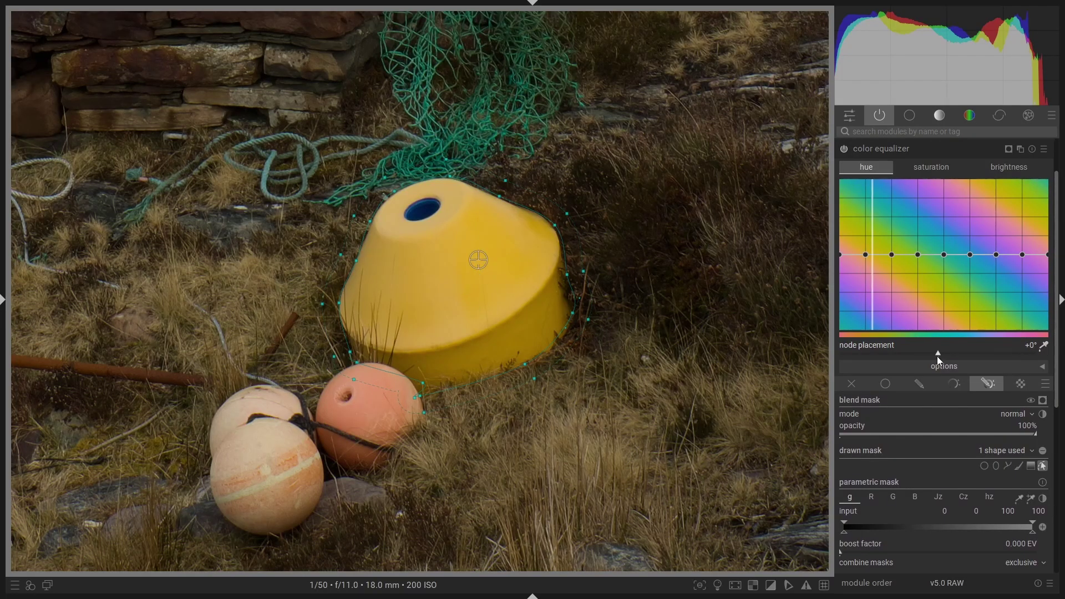
pyautogui.moveTo(937, 354); pyautogui.dragTo(987, 354)
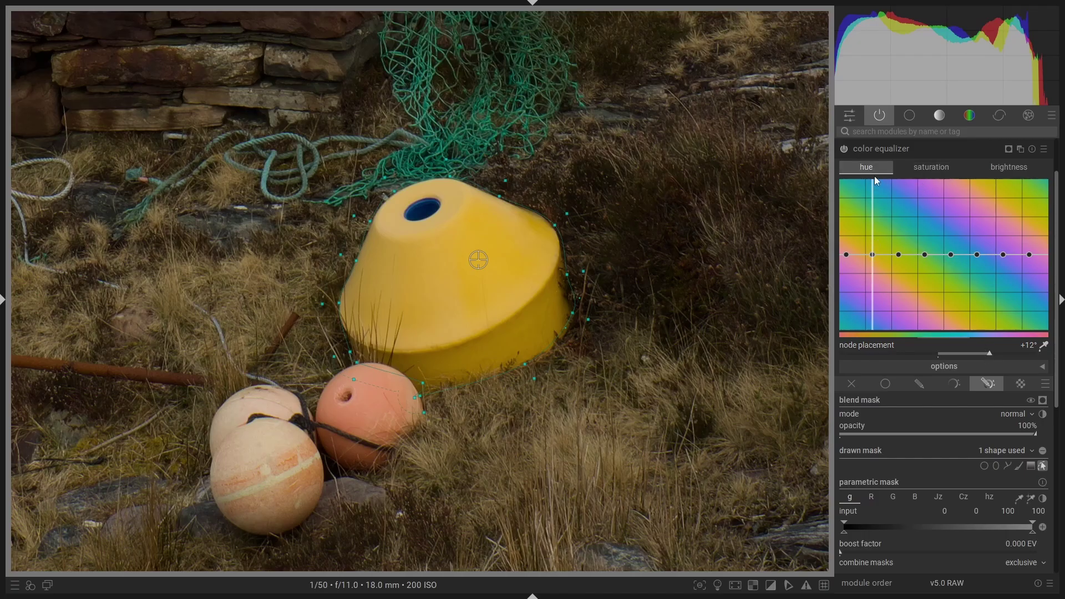
pyautogui.click(921, 168)
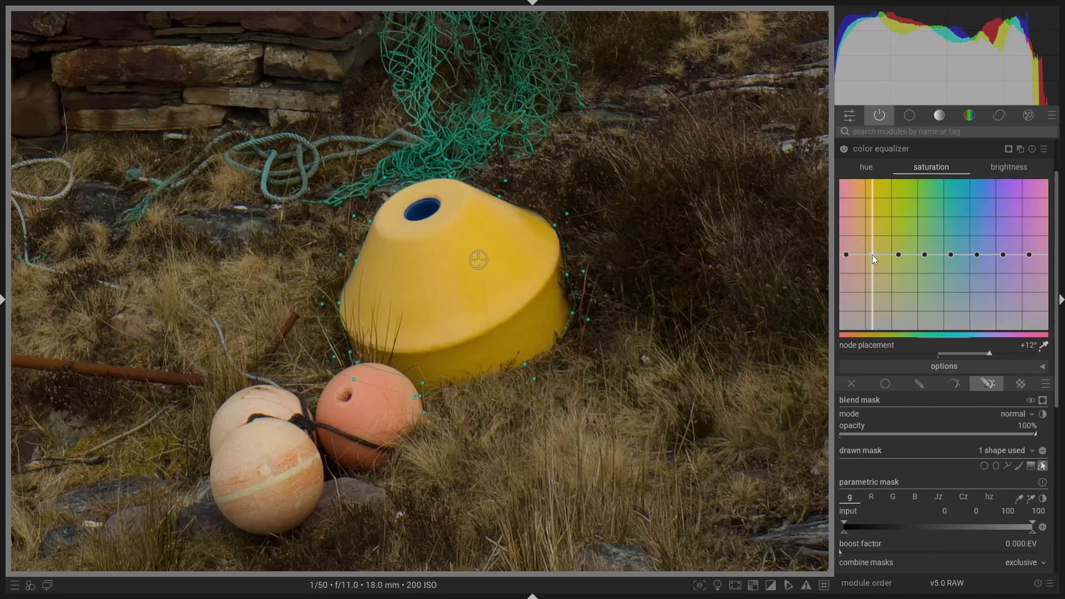
pyautogui.moveTo(872, 254); pyautogui.dragTo(873, 266)
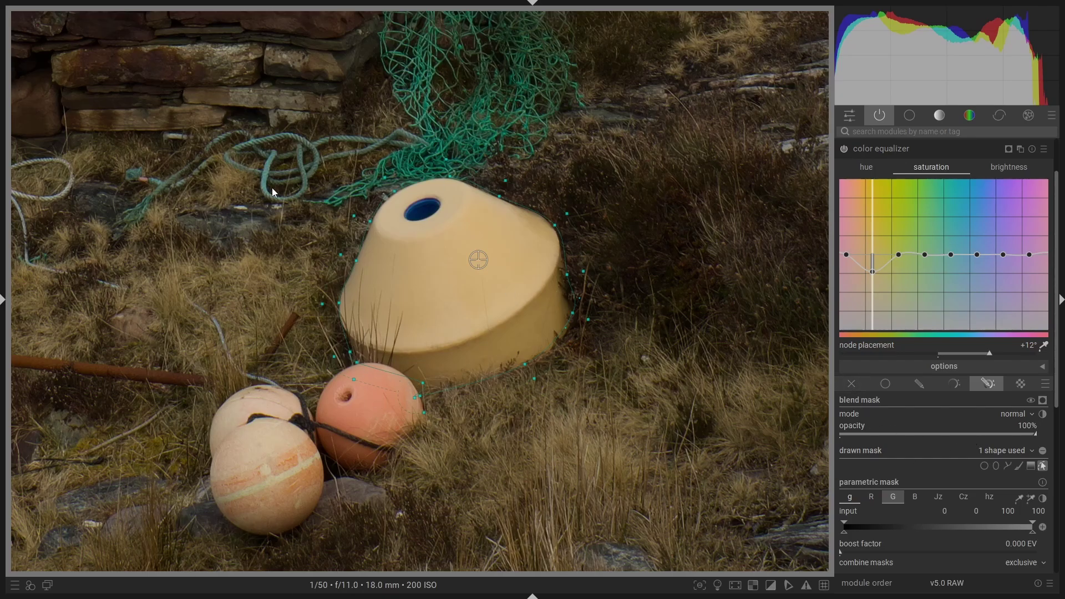
# Compare the whole hut photo with the buoy's desaturation switched off and on.
pyautogui.middleClick(471, 371)
pyautogui.middleClick(473, 371)
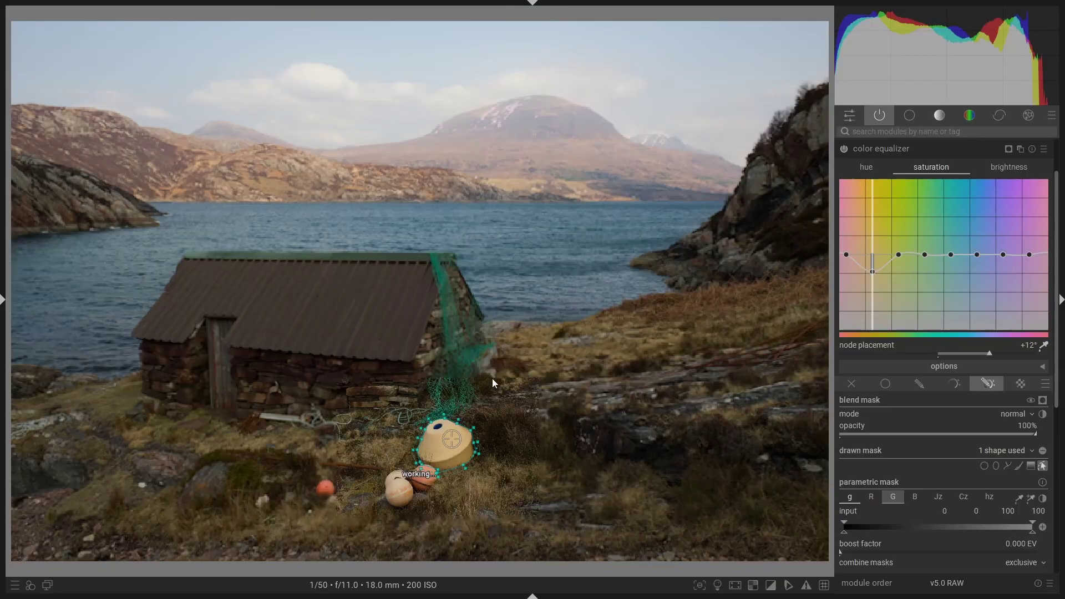
pyautogui.scroll(2, 1054, 367)
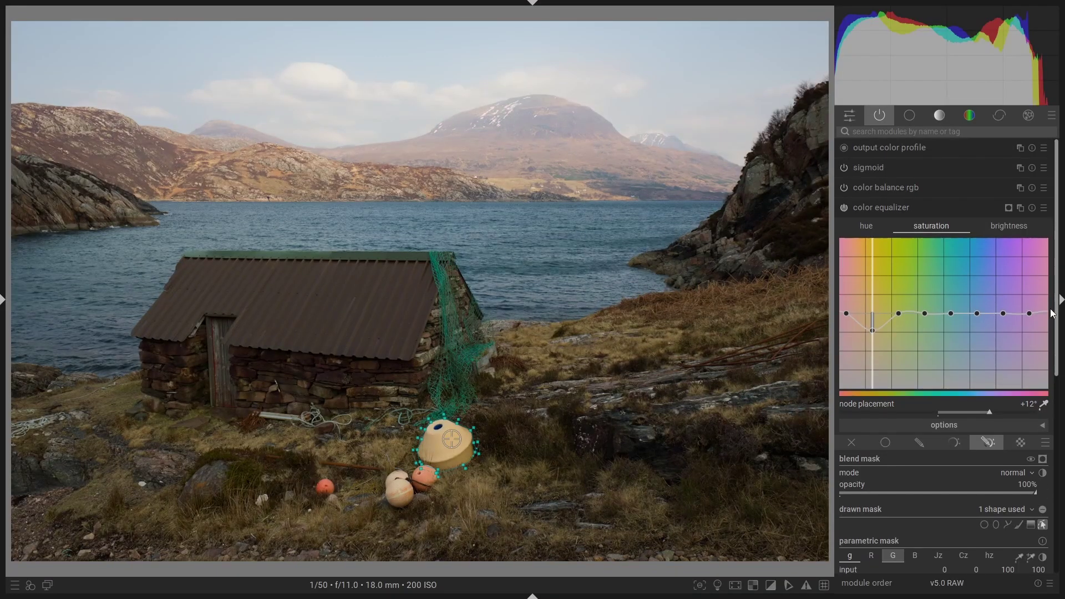
pyautogui.click(843, 208)
pyautogui.click(844, 210)
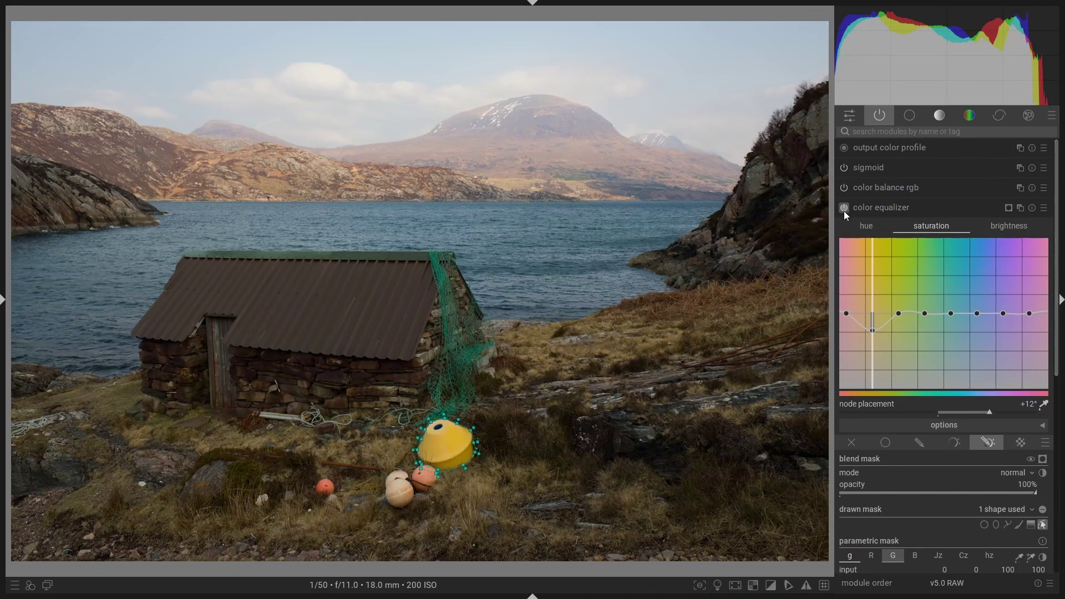
pyautogui.click(844, 210)
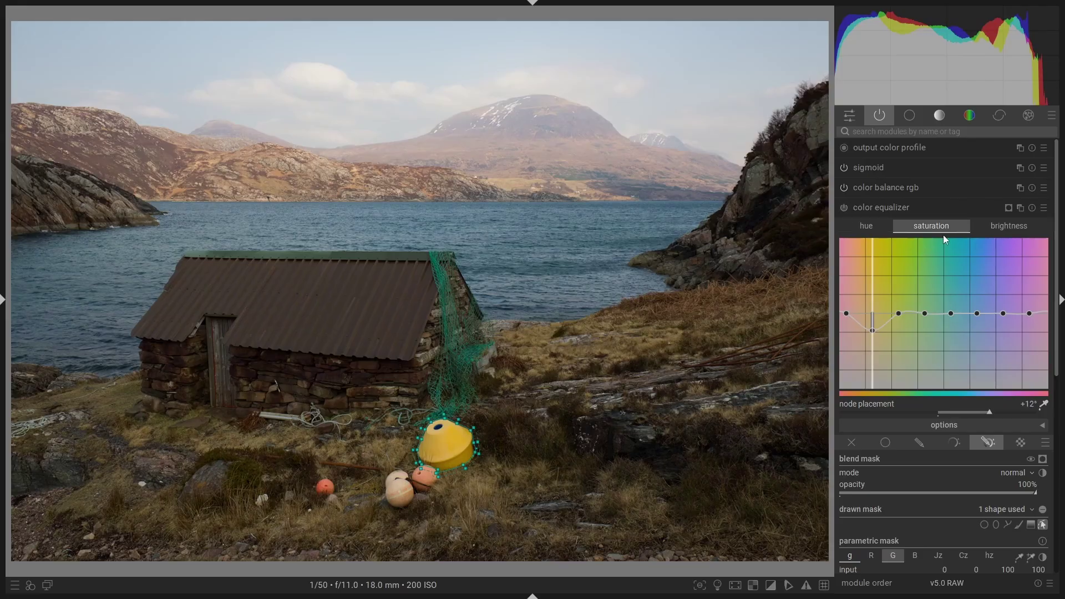
# View the color balance rgb settings and compare the photo once more with the color equalizer on and off.
pyautogui.click(909, 188)
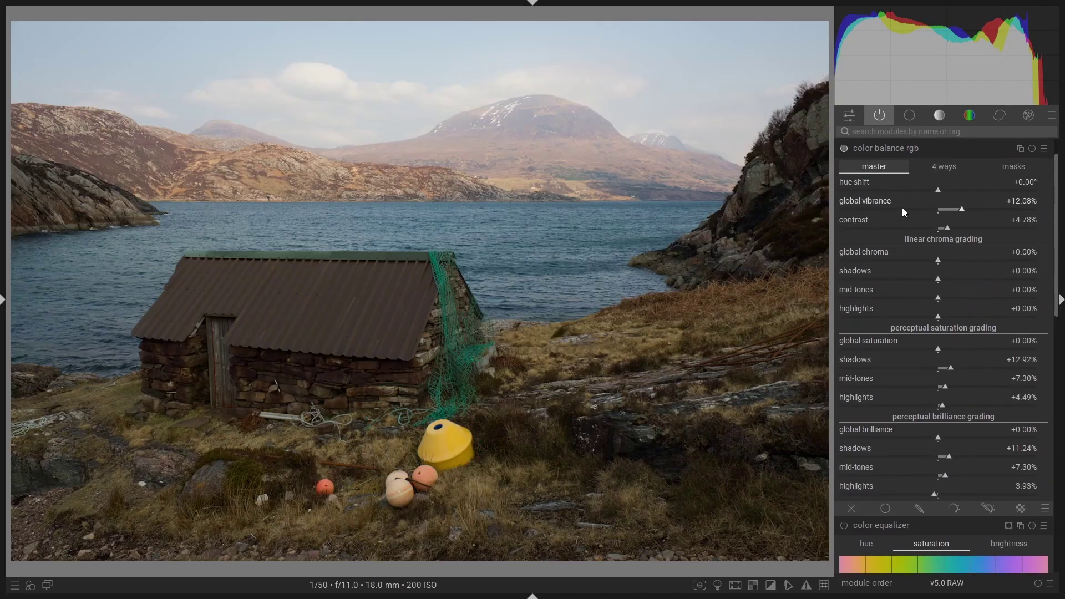
pyautogui.click(865, 149)
pyautogui.click(864, 166)
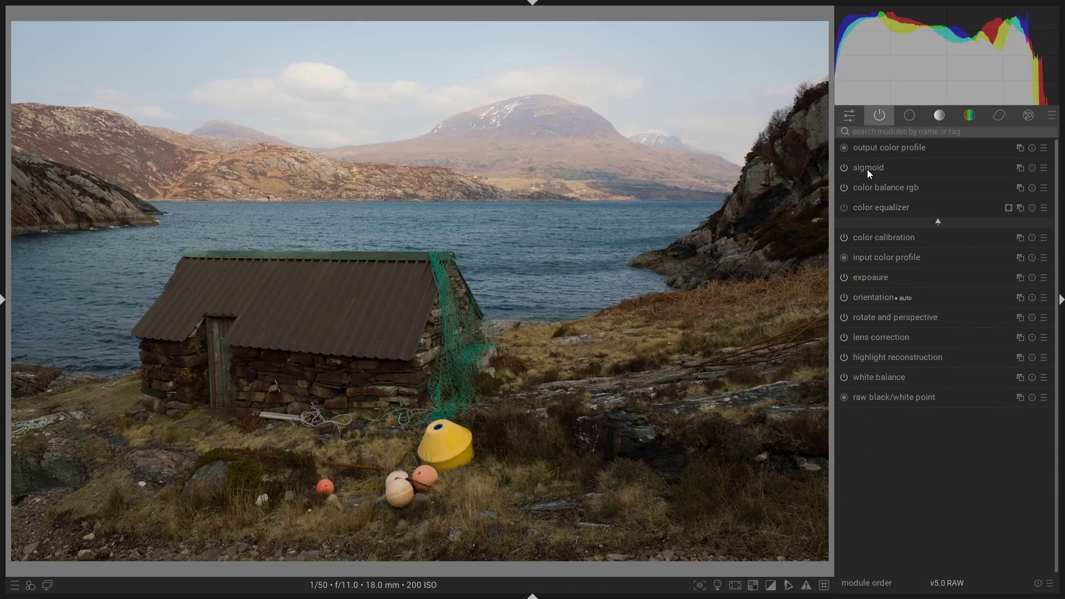
pyautogui.click(844, 207)
pyautogui.click(844, 207)
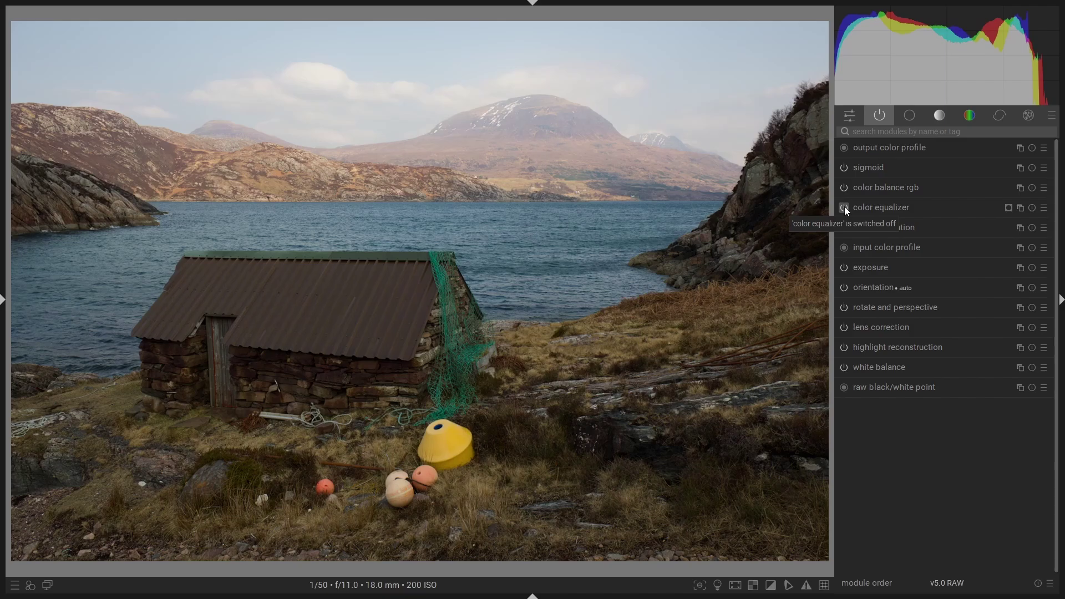
# Switch the hut photo's color equalizer back on.
pyautogui.click(844, 208)
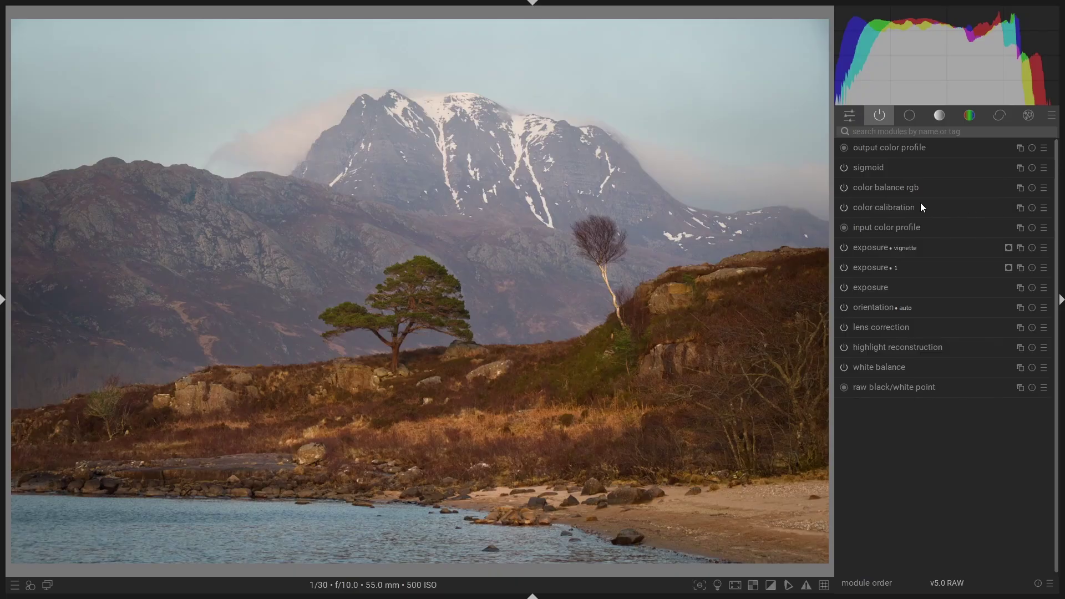
# Add a second color calibration instance to the mountain photo and set input B in its blue channel to 1.15.
pyautogui.keyDown('shift'); pyautogui.click(1020, 208); pyautogui.keyUp('shift')
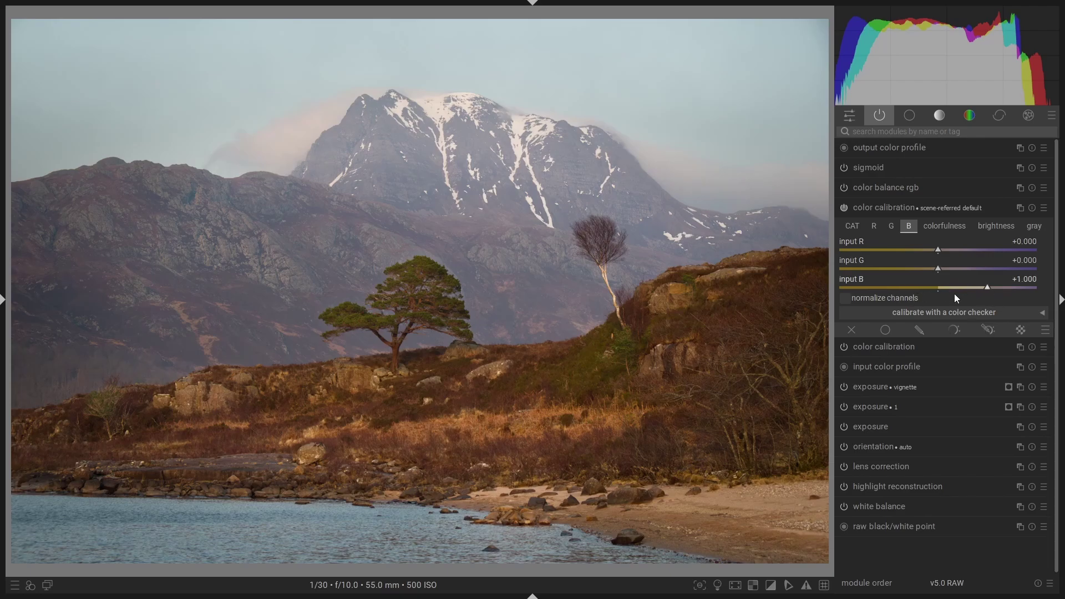
pyautogui.rightClick(996, 287)
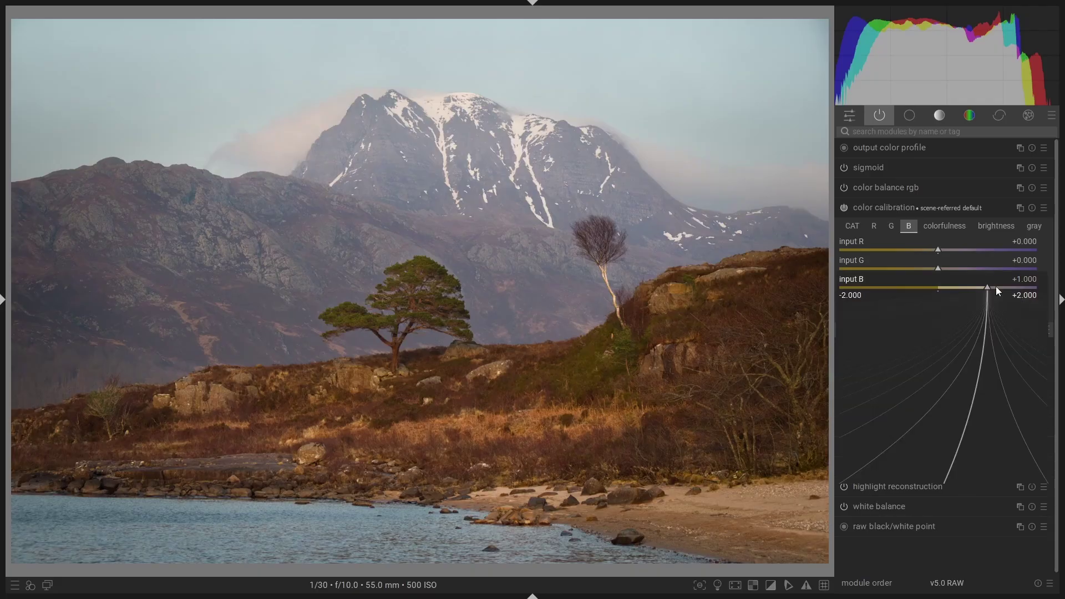
pyautogui.write('1.15')
pyautogui.press('Return')
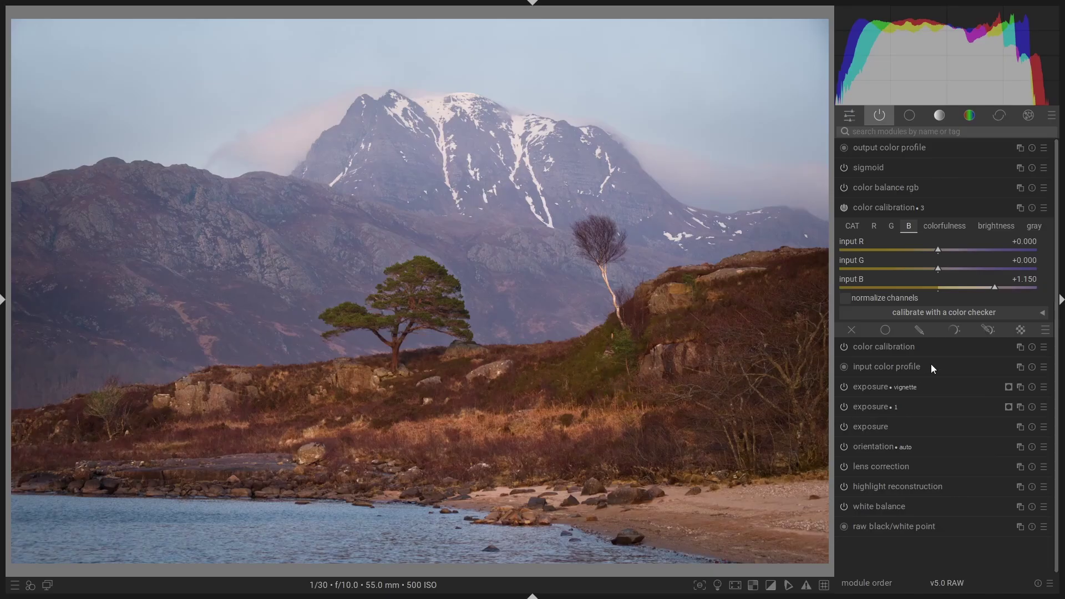
# Enable a drawn and parametric mask for this instance and draw a gradient across the hillside, tilted to follow the slope.
pyautogui.click(982, 331)
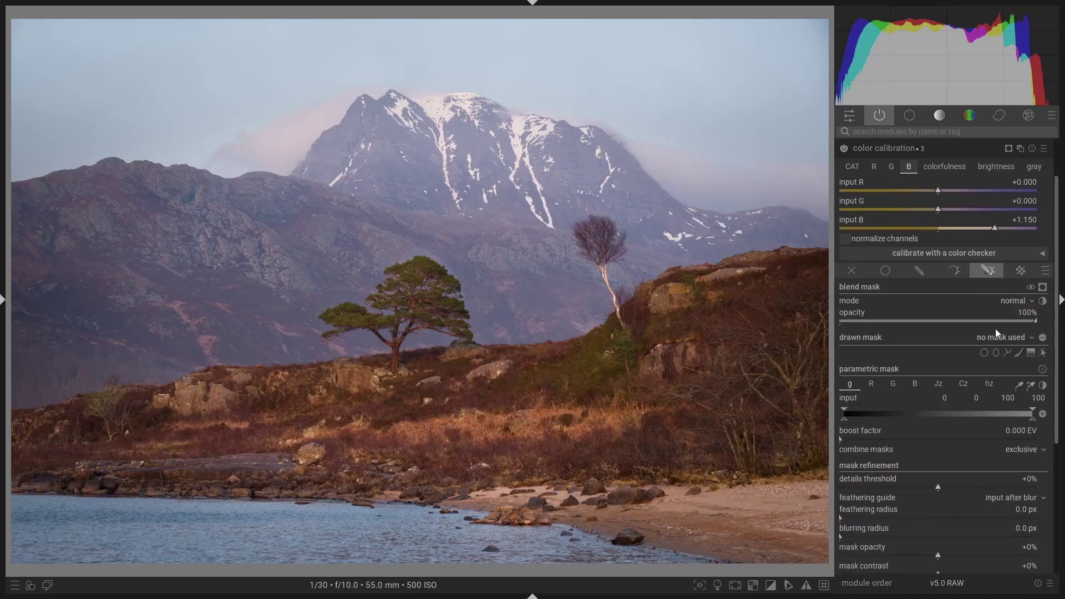
pyautogui.click(1031, 352)
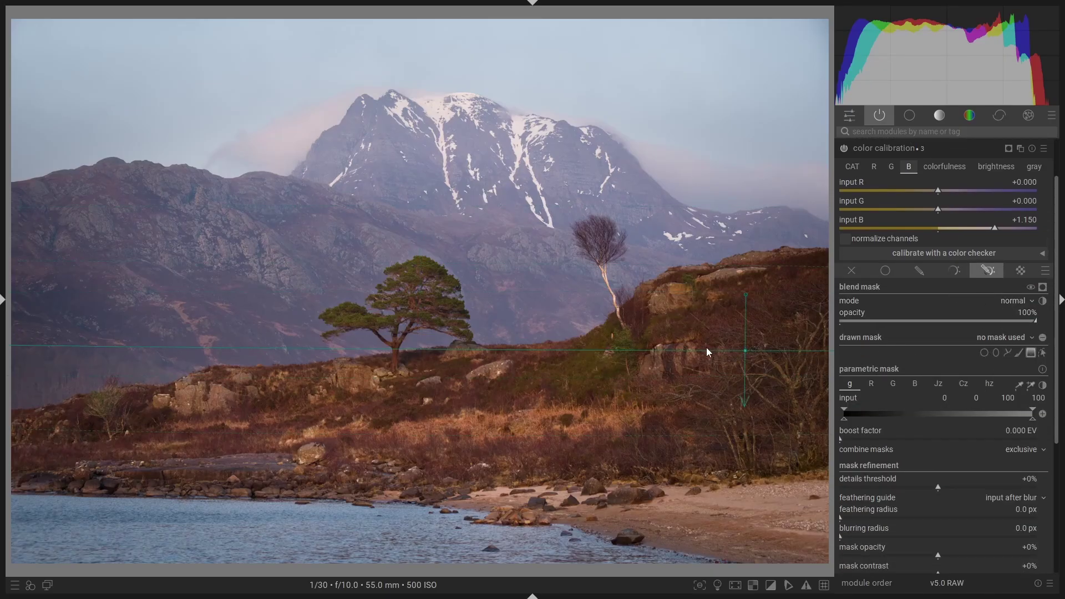
pyautogui.click(432, 345)
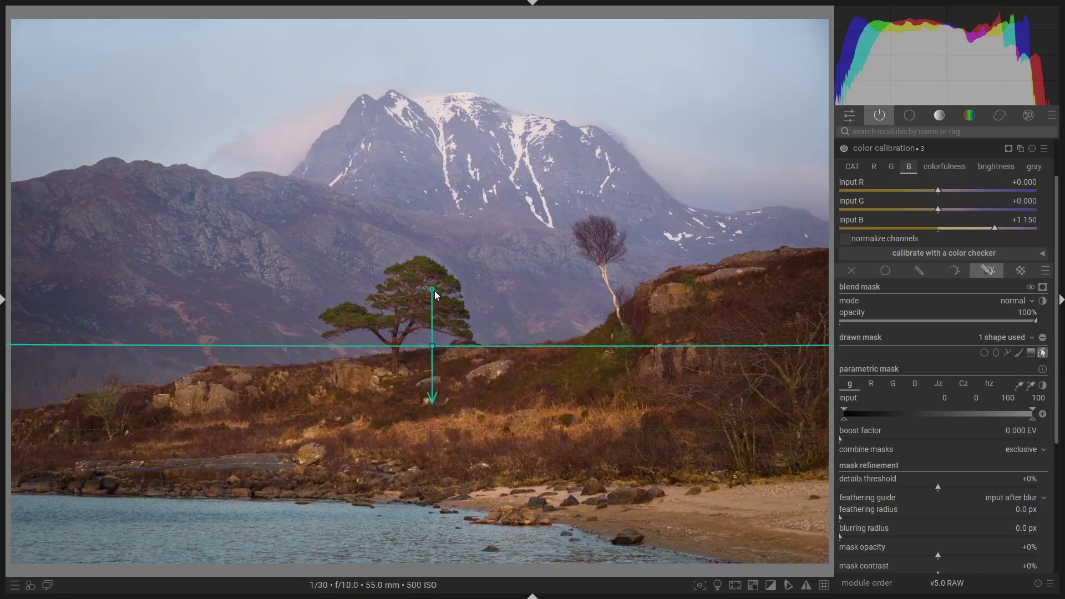
pyautogui.moveTo(434, 291); pyautogui.dragTo(420, 289)
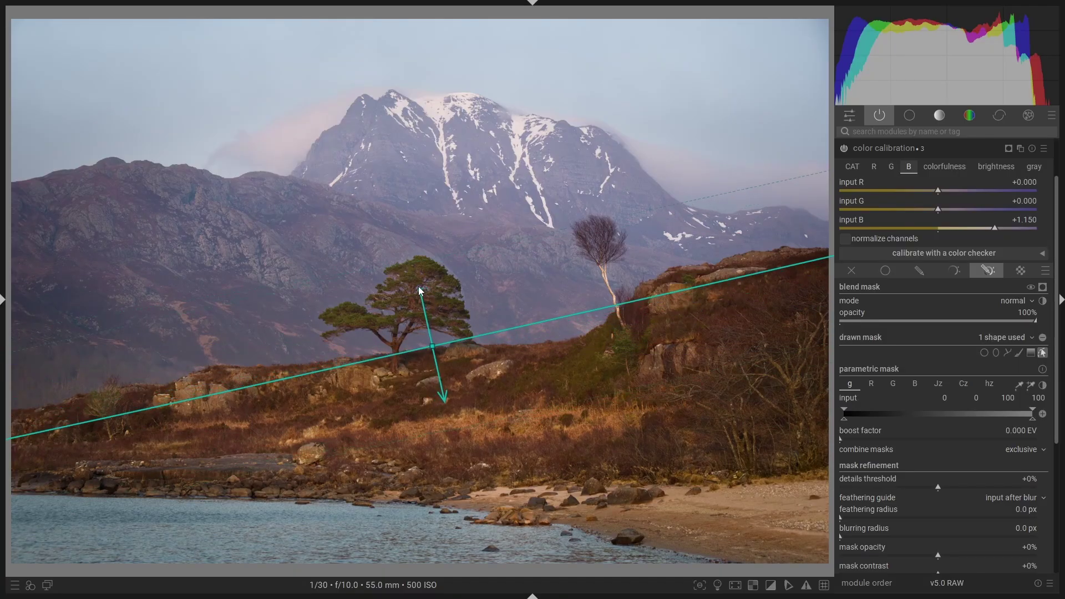
# With the mask overlay displayed, fine-tune the gradient's position and tilt along the hillside, and hide the overlay.
pyautogui.click(1042, 287)
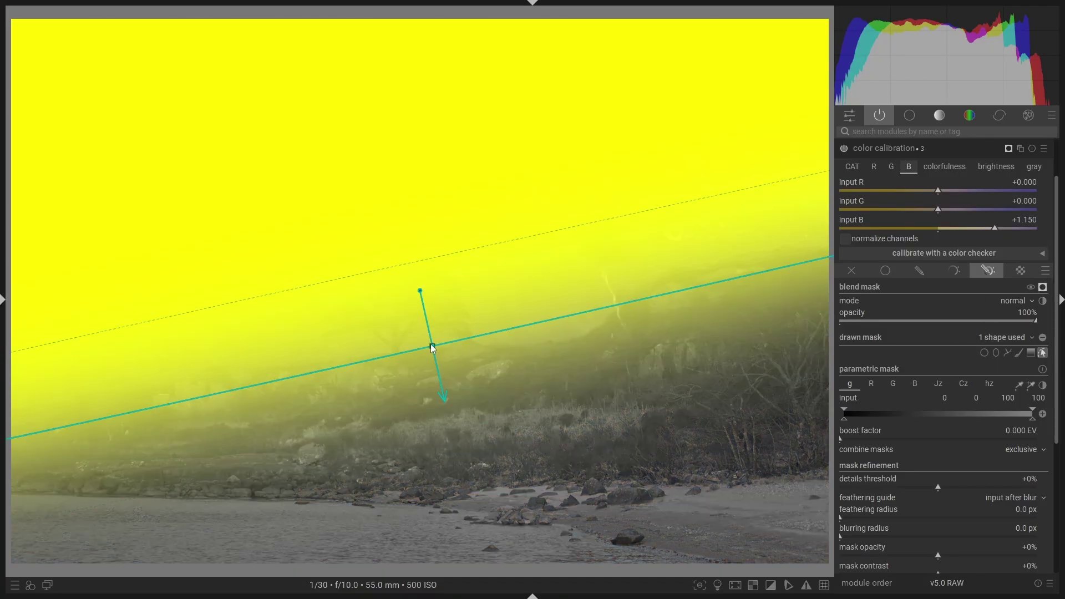
pyautogui.moveTo(432, 346); pyautogui.dragTo(435, 329)
pyautogui.moveTo(421, 273)
pyautogui.mouseDown()
pyautogui.moveTo(449, 274)
pyautogui.moveTo(426, 274)
pyautogui.mouseUp()
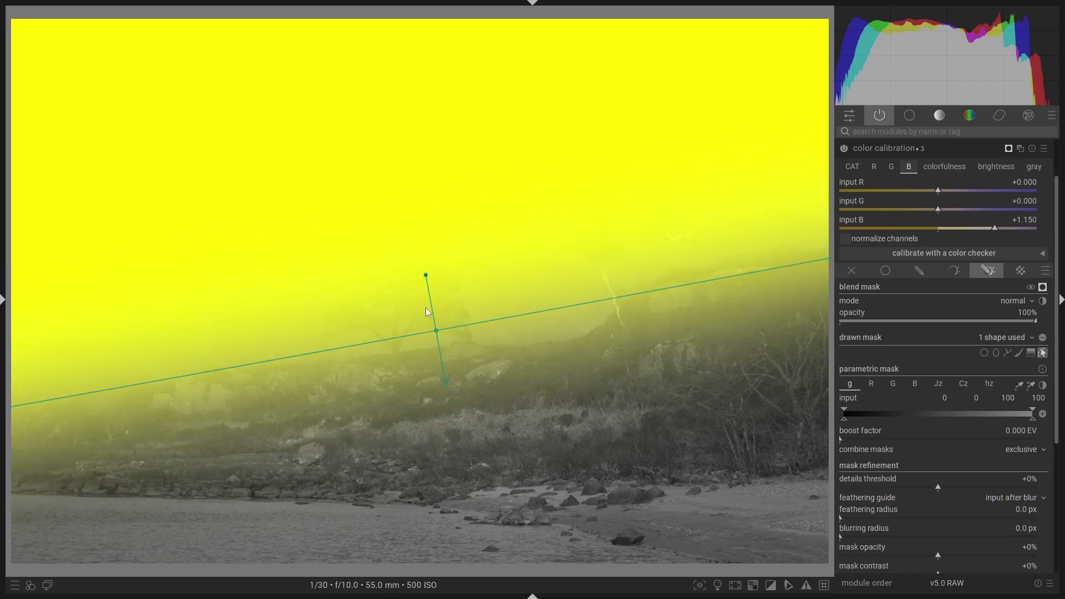
pyautogui.moveTo(435, 327); pyautogui.dragTo(437, 332)
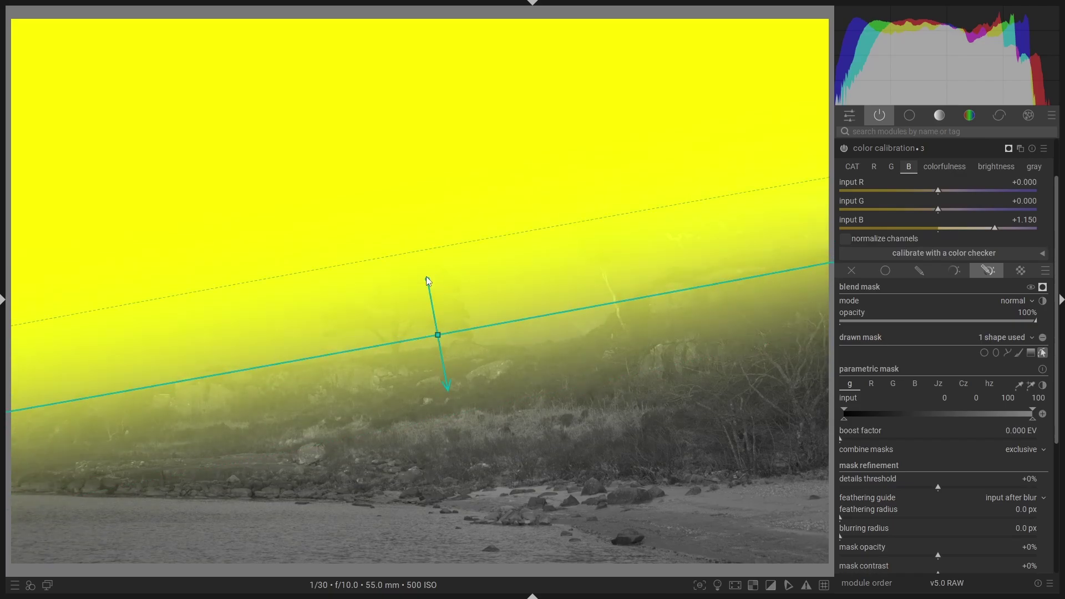
pyautogui.click(1042, 287)
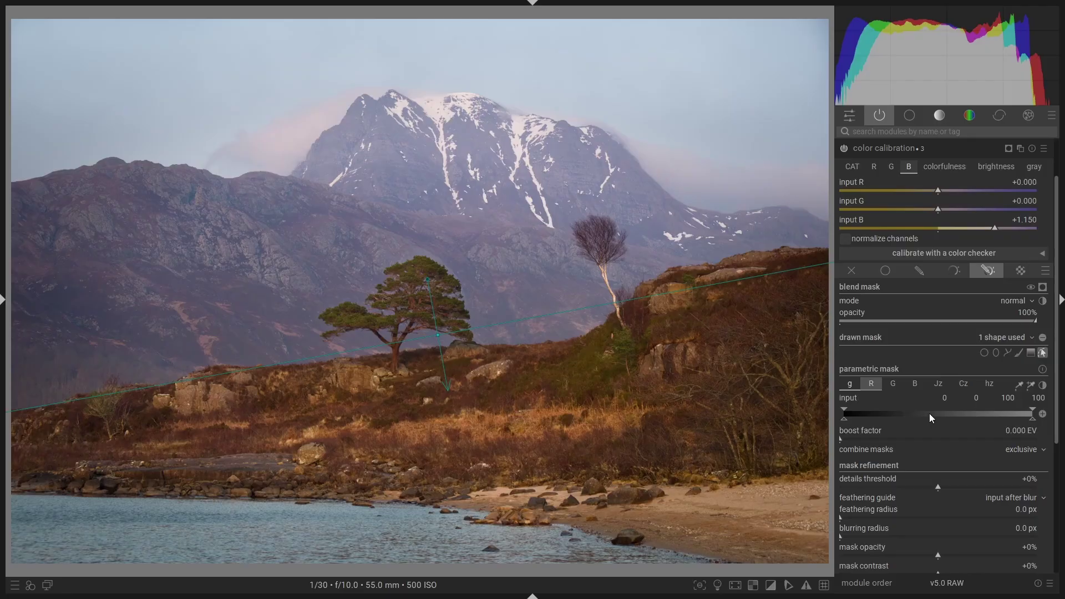
# Examine the parametric mask's channel data from gray through R, G, B, Jz, Cz and hz for separation between foreground and background.
pyautogui.press('c')
pyautogui.moveTo(867, 413)
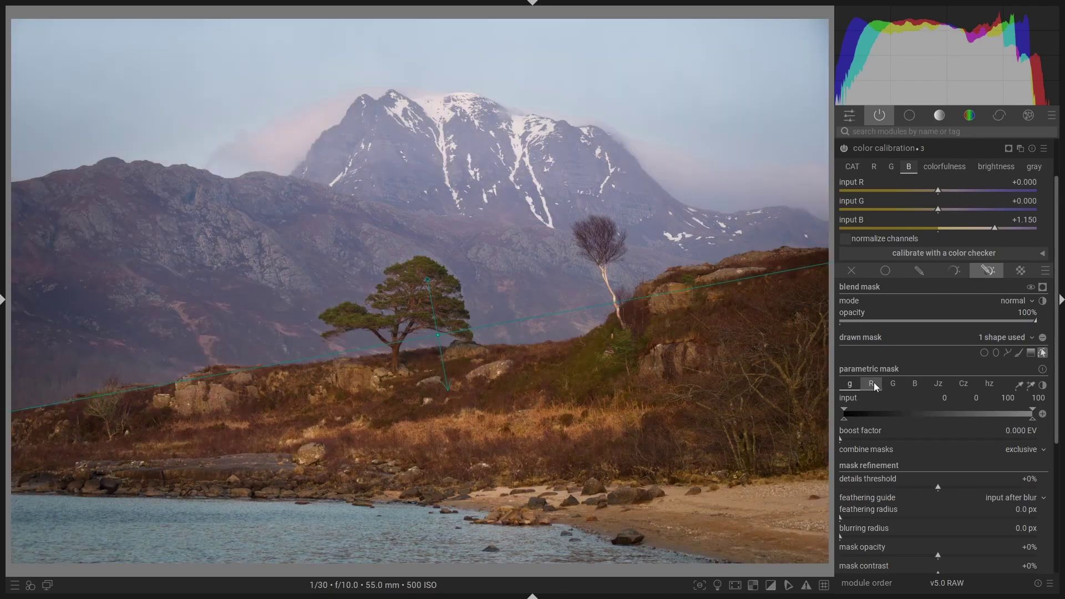
pyautogui.click(872, 383)
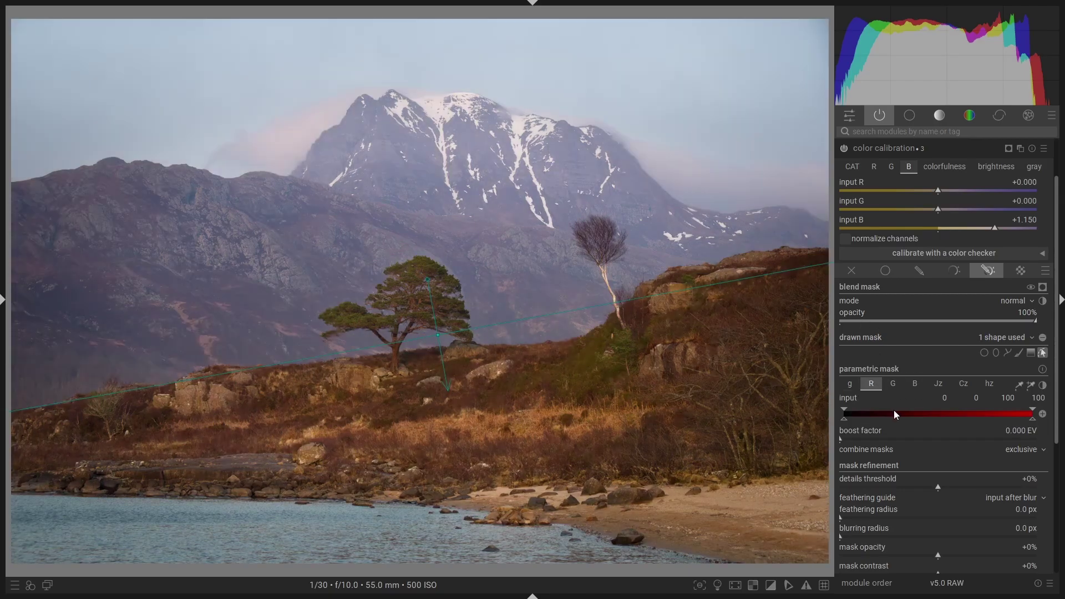
pyautogui.moveTo(897, 418)
pyautogui.click(891, 384)
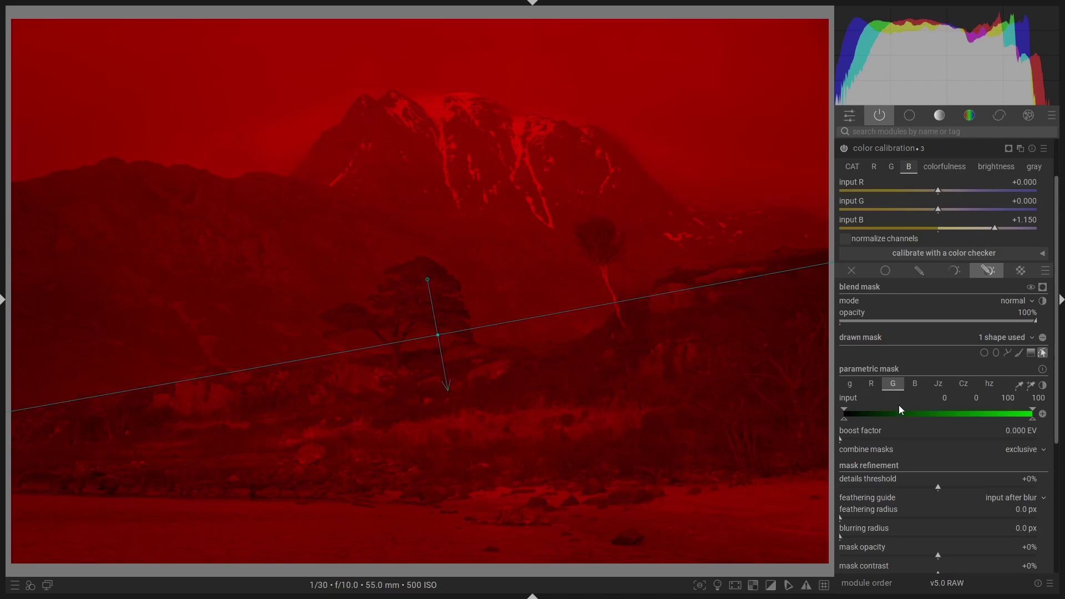
pyautogui.click(911, 384)
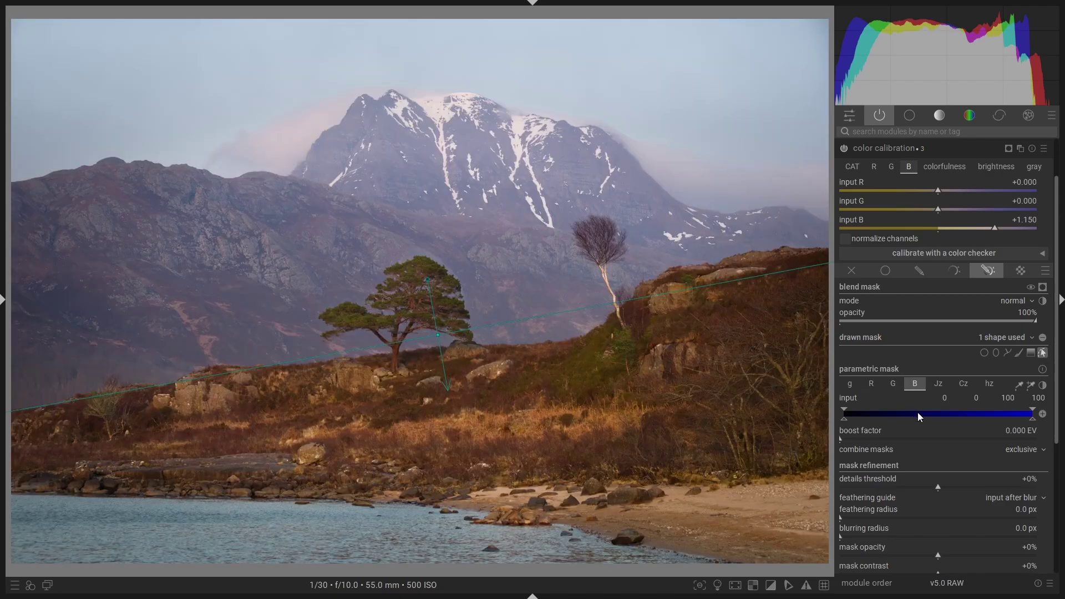
pyautogui.moveTo(918, 414)
pyautogui.click(937, 384)
pyautogui.moveTo(941, 412)
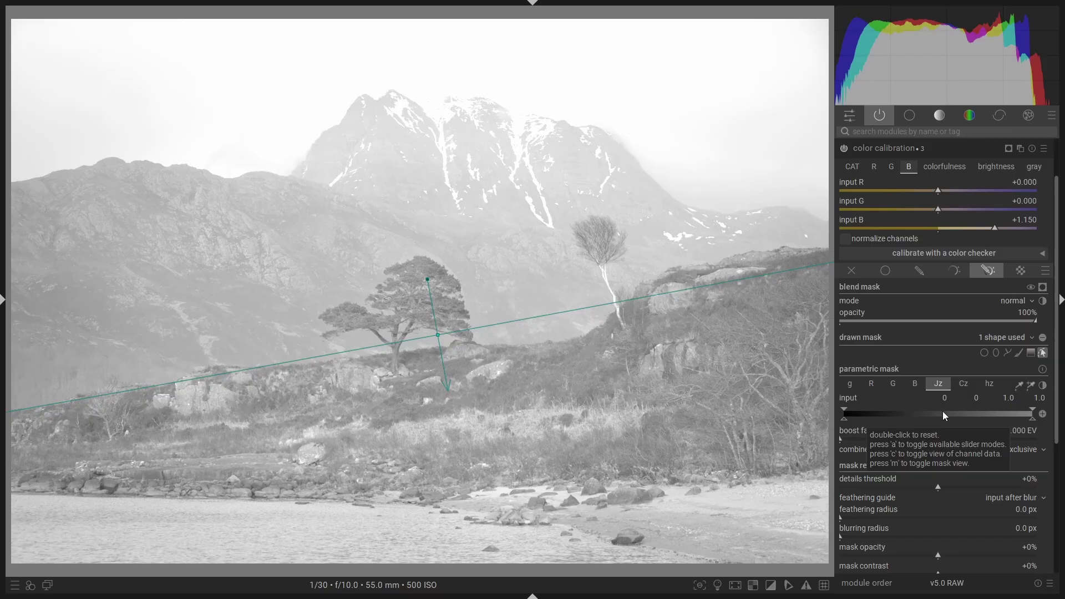
pyautogui.click(963, 383)
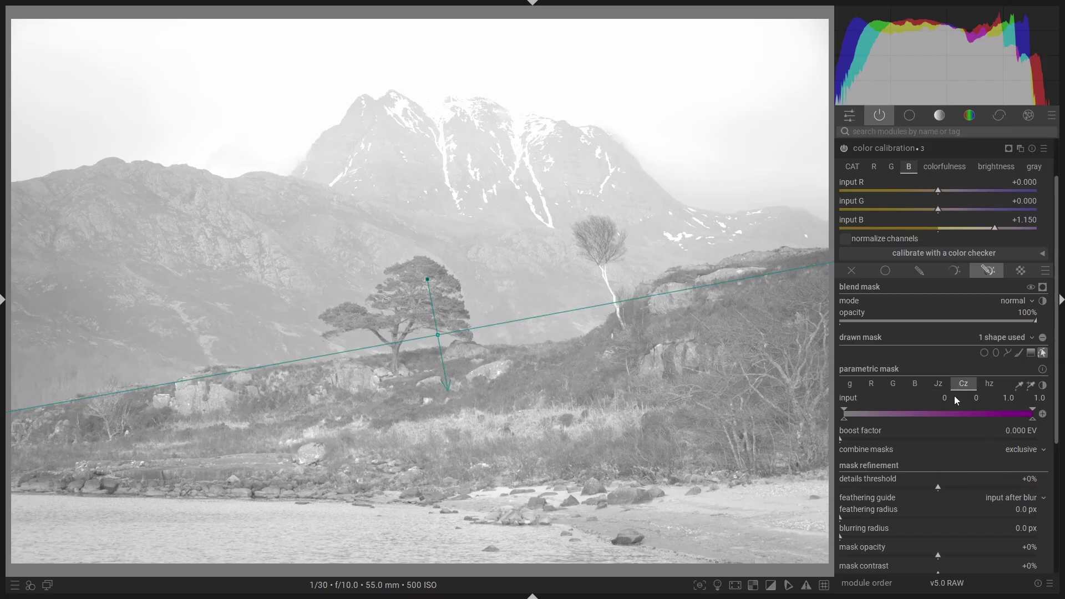
pyautogui.press('c')
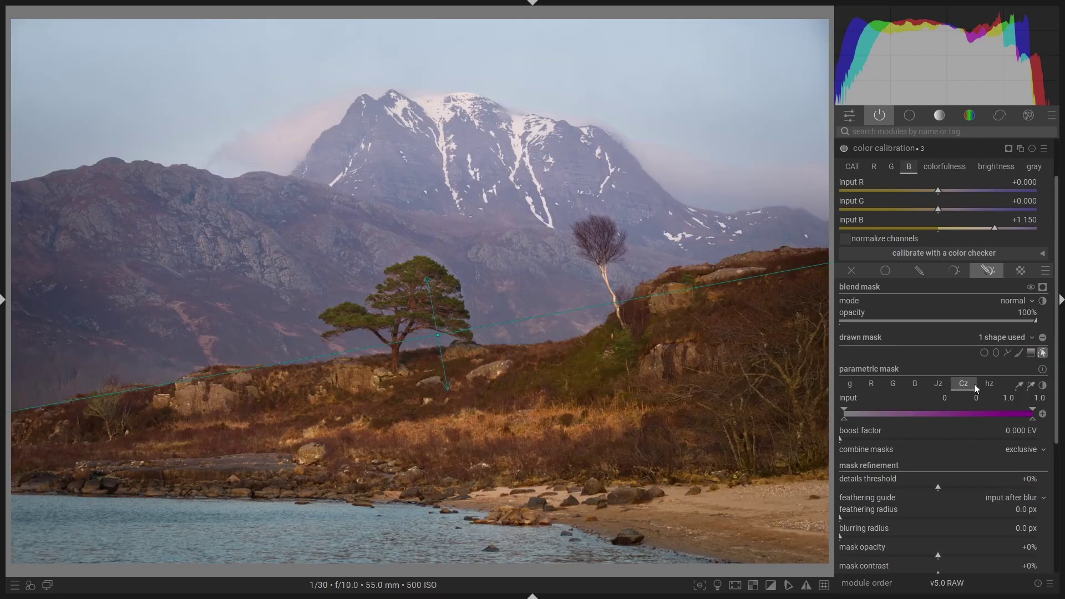
pyautogui.click(988, 384)
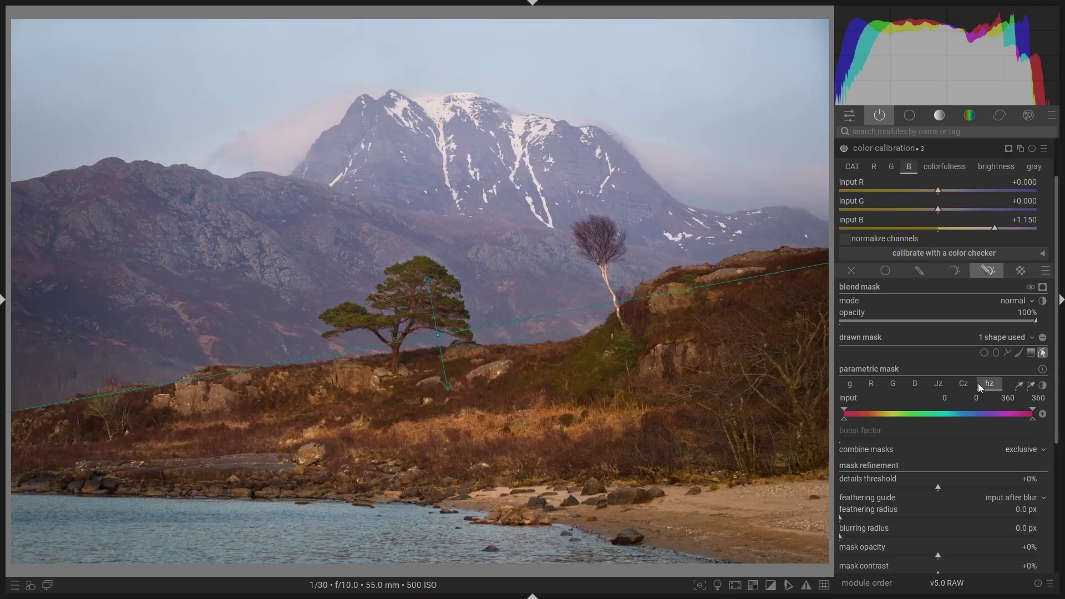
pyautogui.moveTo(960, 413)
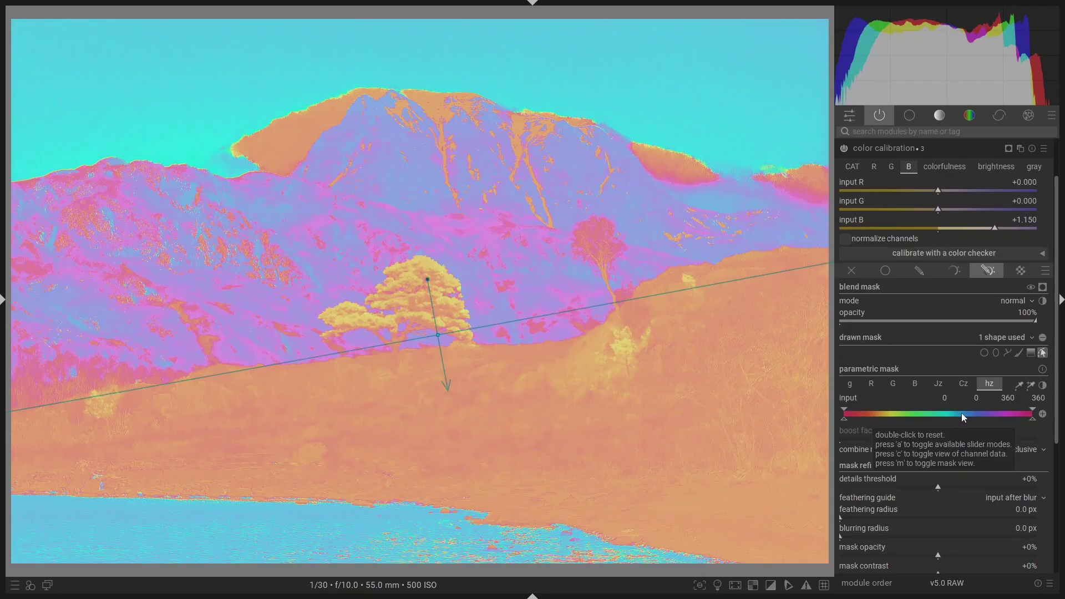
# Choose the blue channel for the parametric mask and sample its values on the pine tree and the mountainside behind it.
pyautogui.click(915, 383)
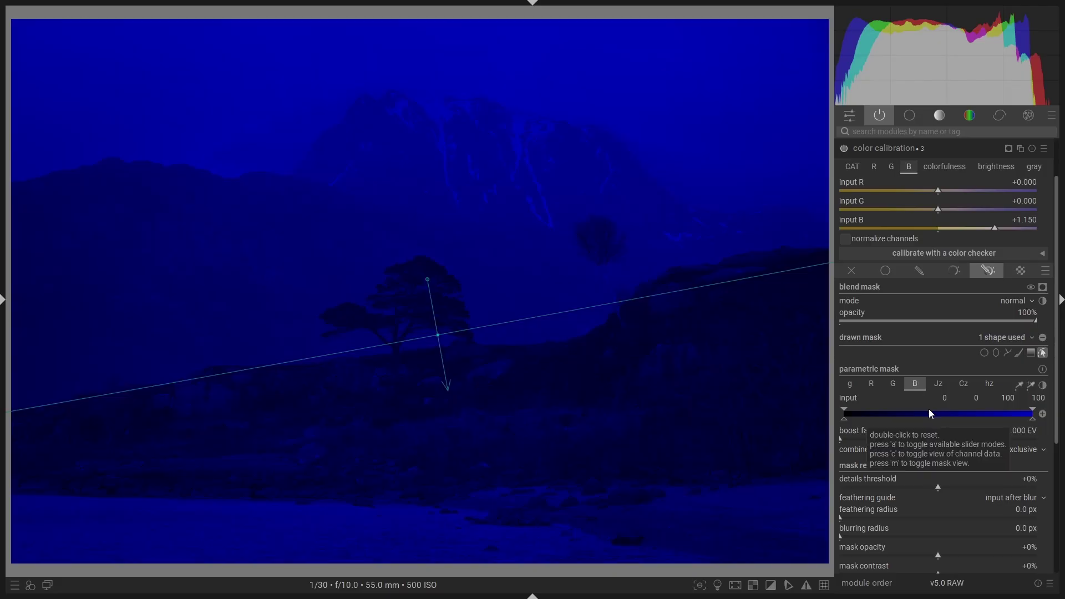
pyautogui.press('c')
pyautogui.press('c')
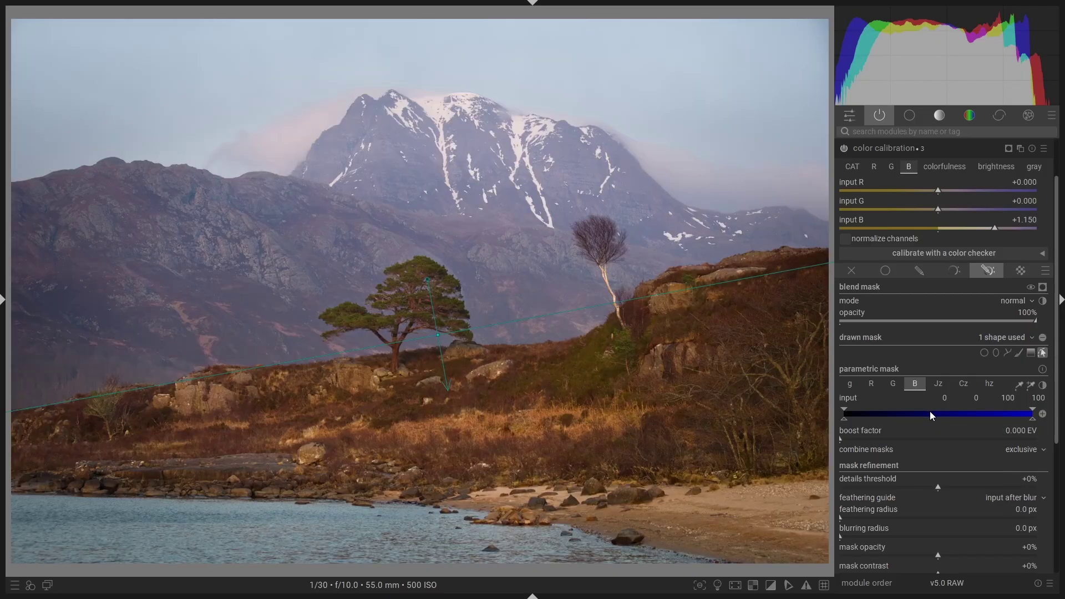
pyautogui.click(1019, 385)
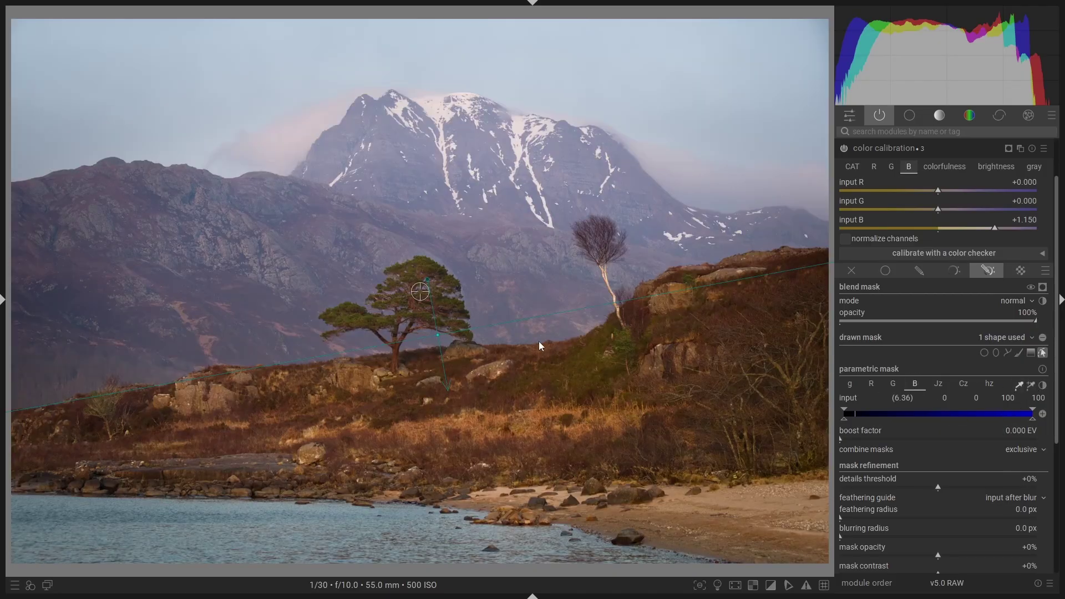
pyautogui.click(428, 269)
pyautogui.click(332, 294)
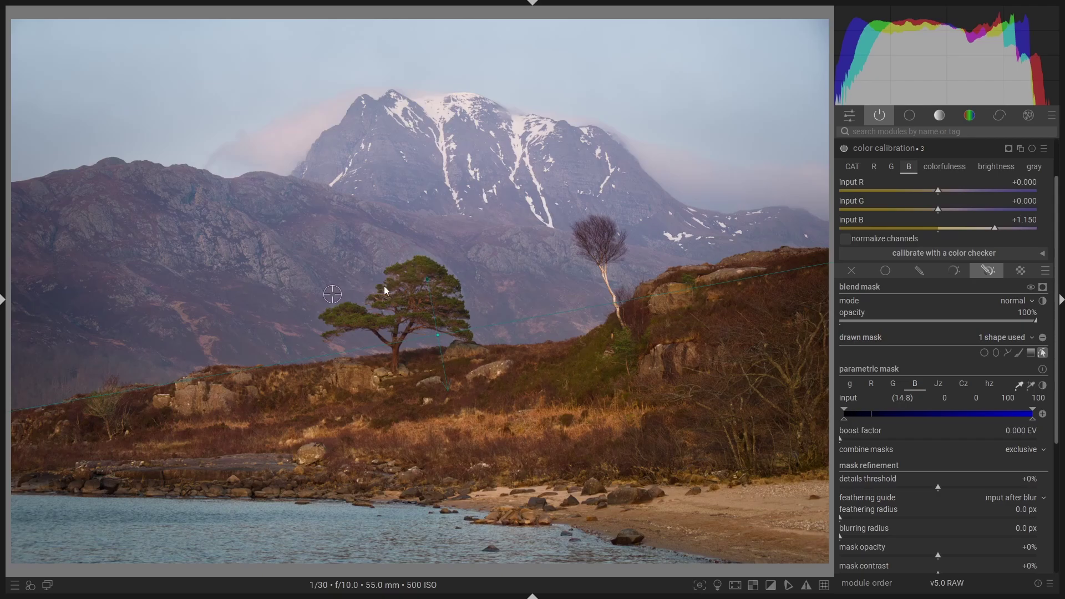
pyautogui.click(300, 310)
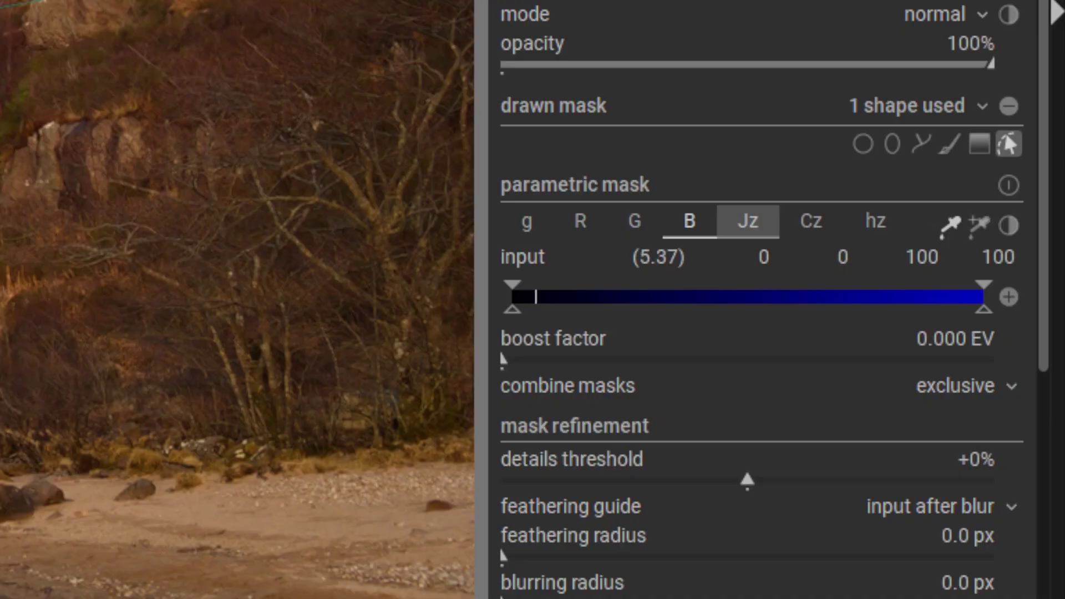
pyautogui.hotkey('ctrl', 'shift', 'z')
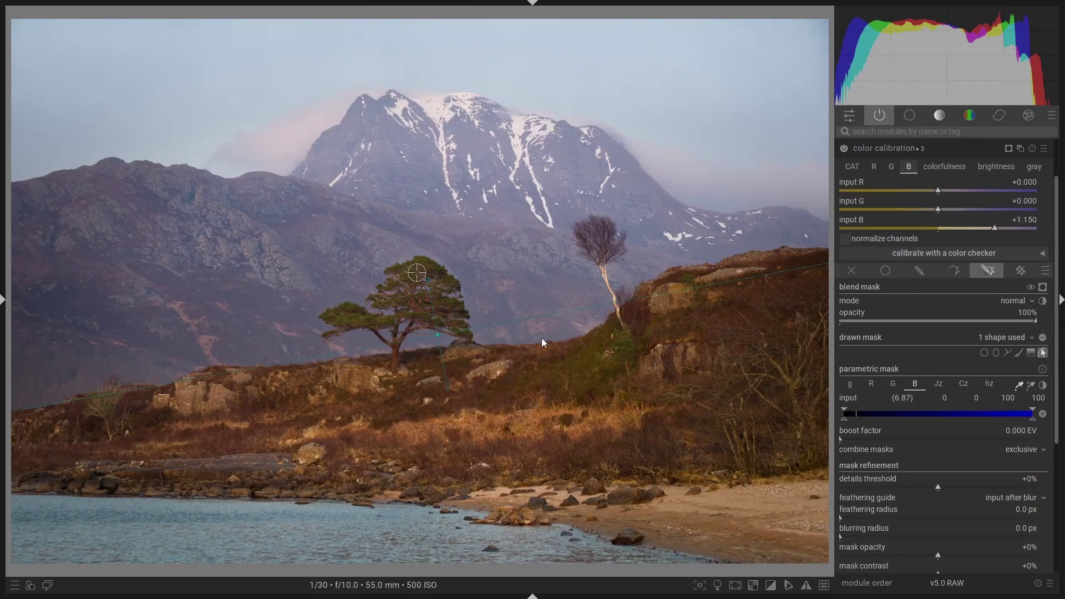
# With the mask overlay displayed, exclude the dark foreground by setting the blue channel's lower input limits to 4.7 and 7.8.
pyautogui.moveTo(843, 418); pyautogui.dragTo(850, 418)
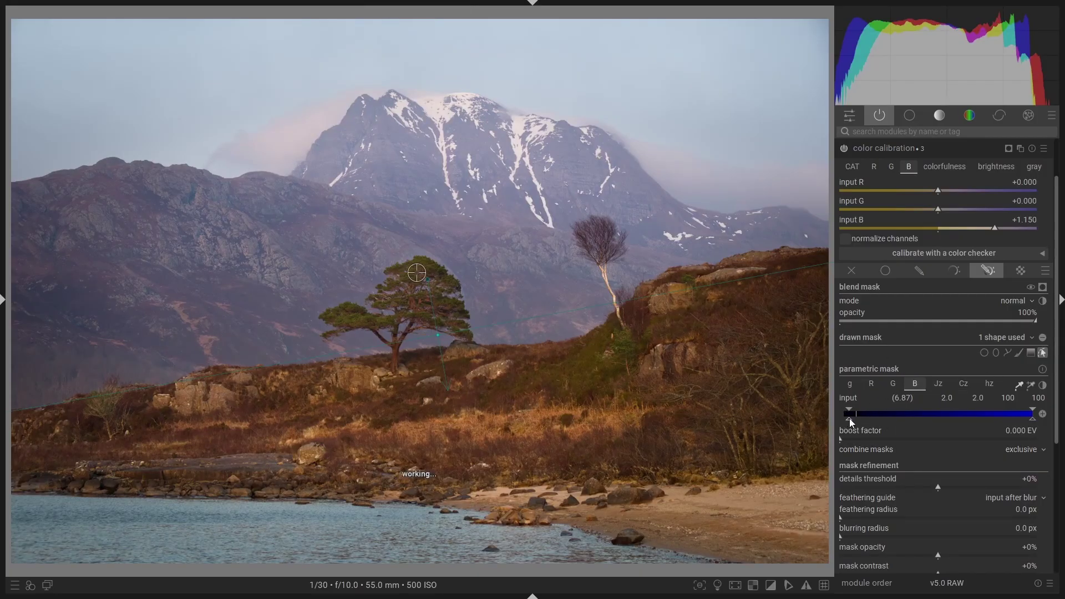
pyautogui.press('m')
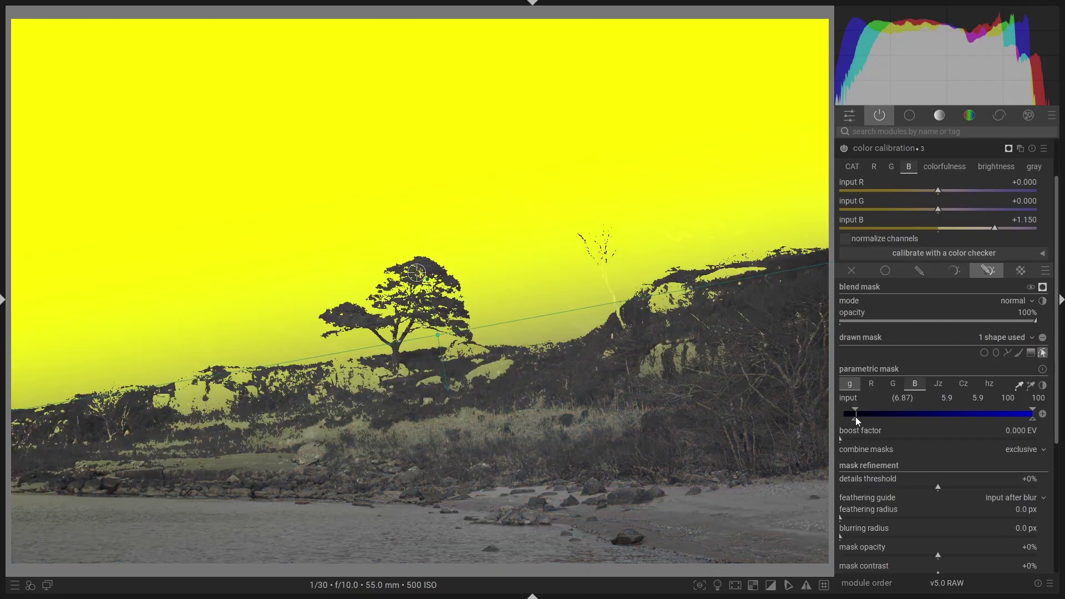
pyautogui.moveTo(856, 420)
pyautogui.mouseDown()
pyautogui.moveTo(841, 423)
pyautogui.moveTo(865, 410)
pyautogui.mouseUp()
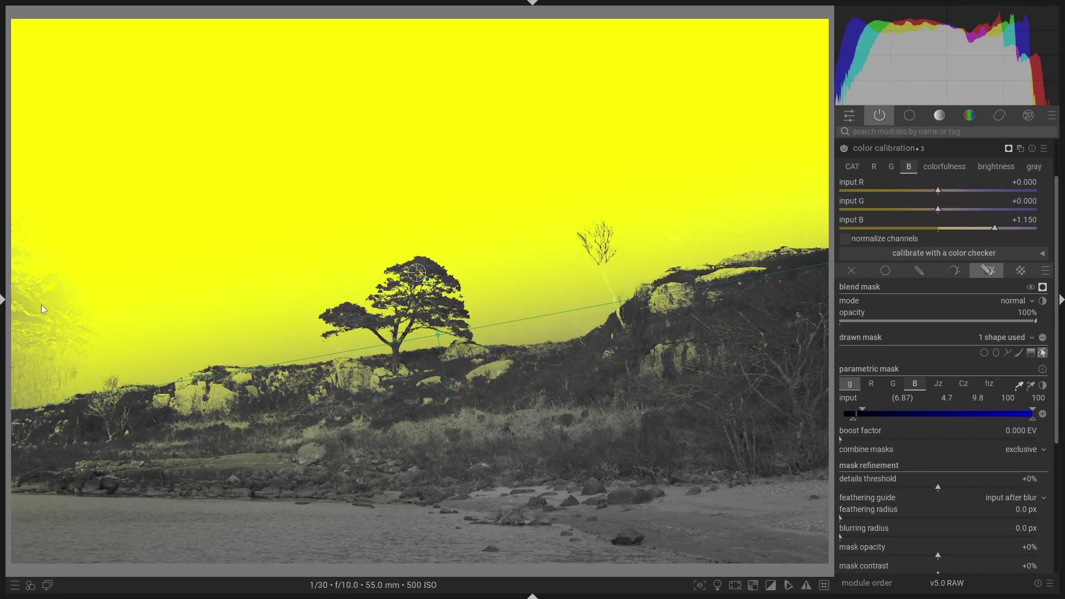
pyautogui.moveTo(862, 410); pyautogui.dragTo(859, 411)
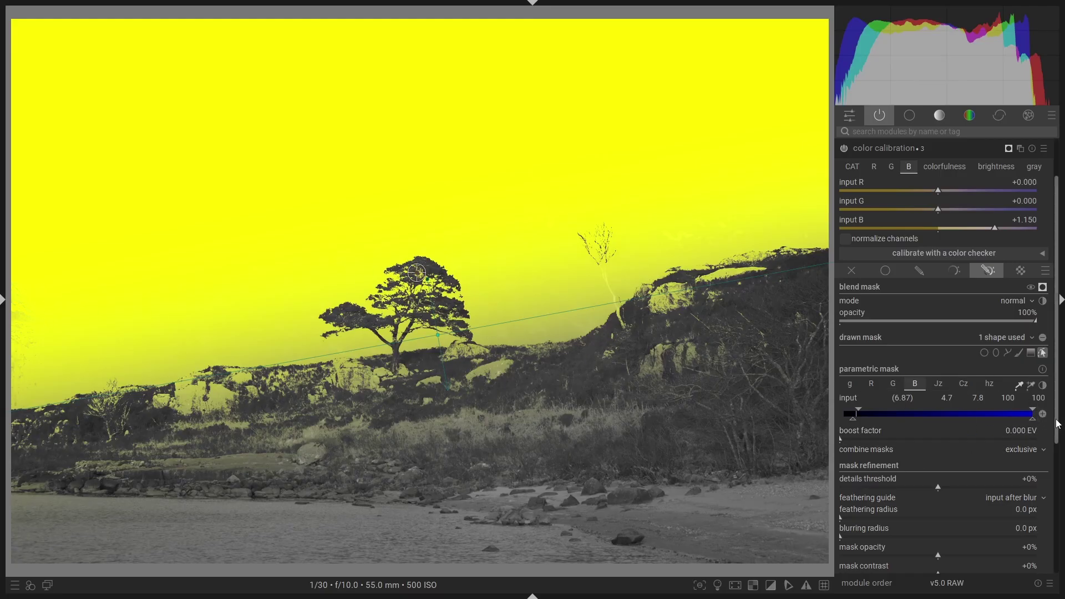
# Refine the mask with a feathering radius of 22.5 px, a blurring radius of 5.1 px and a mask contrast of +29%.
pyautogui.scroll(-3, 1057, 332)
pyautogui.click(856, 445)
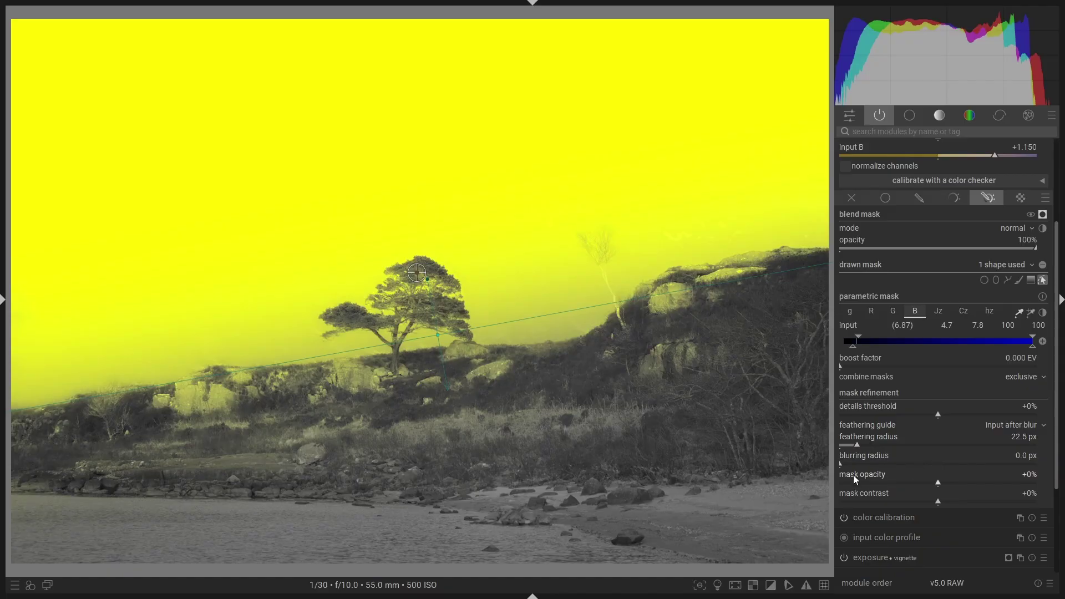
pyautogui.click(850, 464)
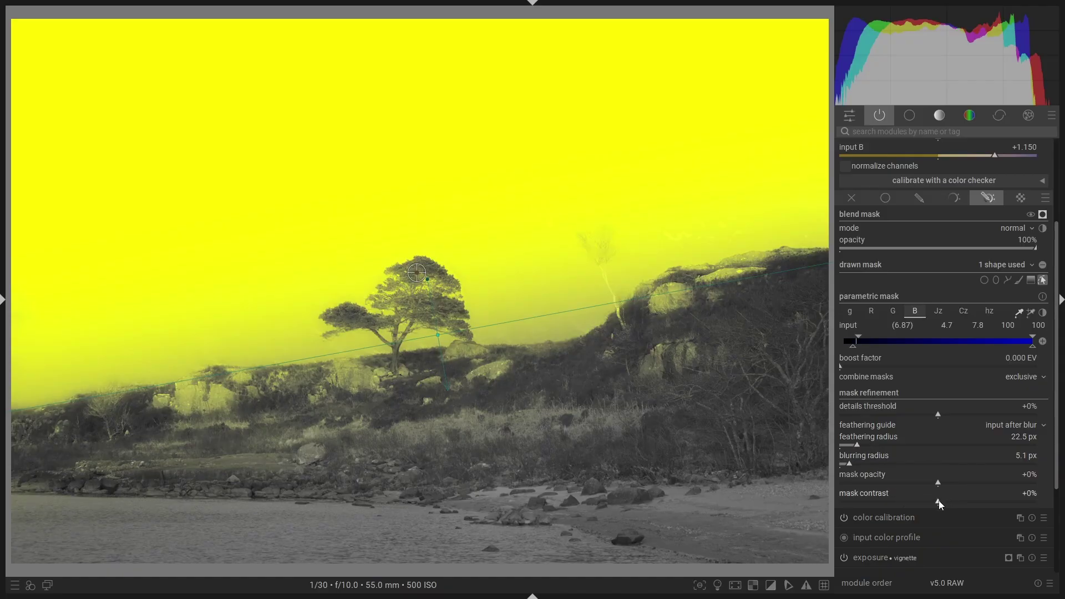
pyautogui.moveTo(938, 500); pyautogui.dragTo(966, 499)
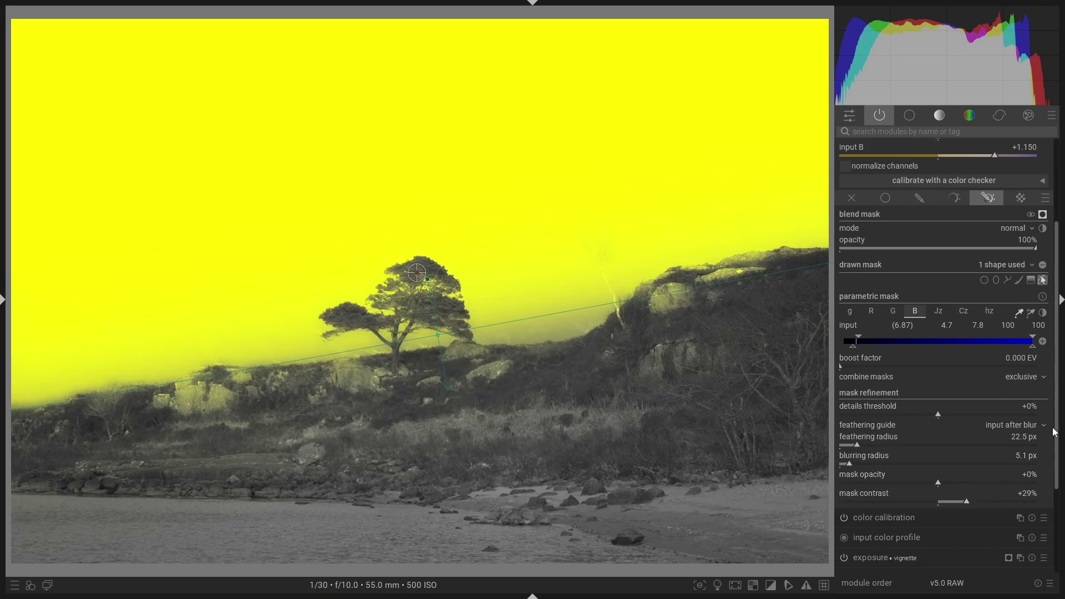
# Set the mask's details threshold to -15% and hide the yellow mask overlay.
pyautogui.scroll(1, 943, 411)
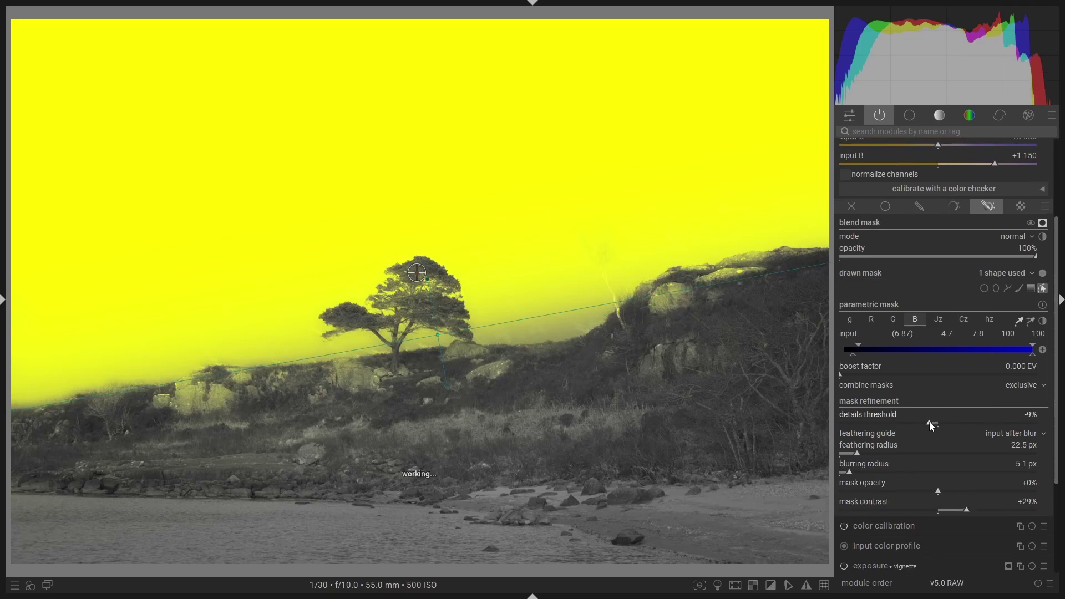
pyautogui.moveTo(935, 423); pyautogui.dragTo(923, 418)
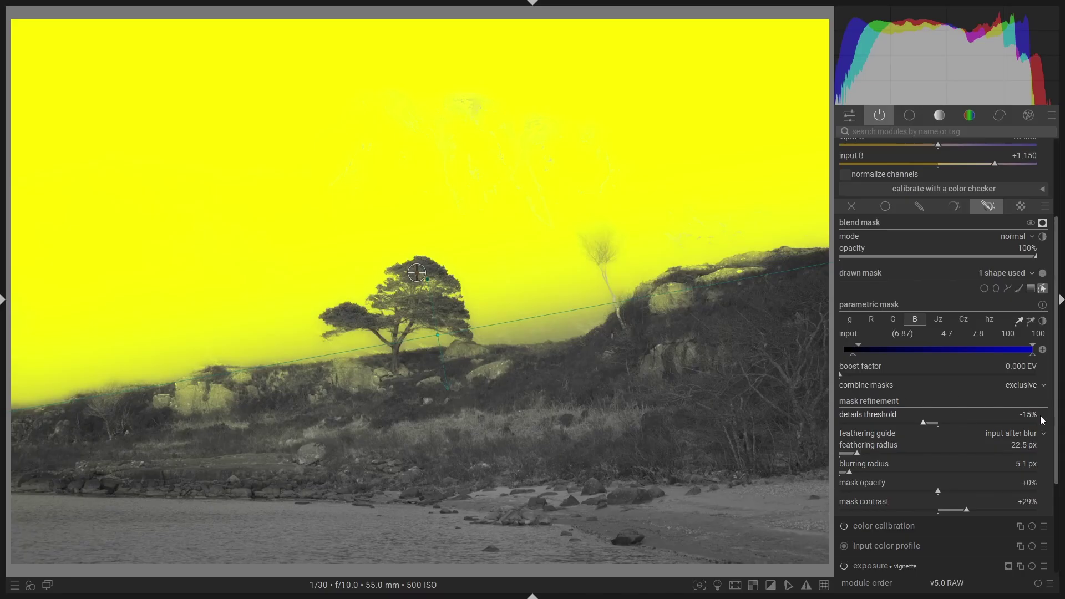
pyautogui.click(1043, 223)
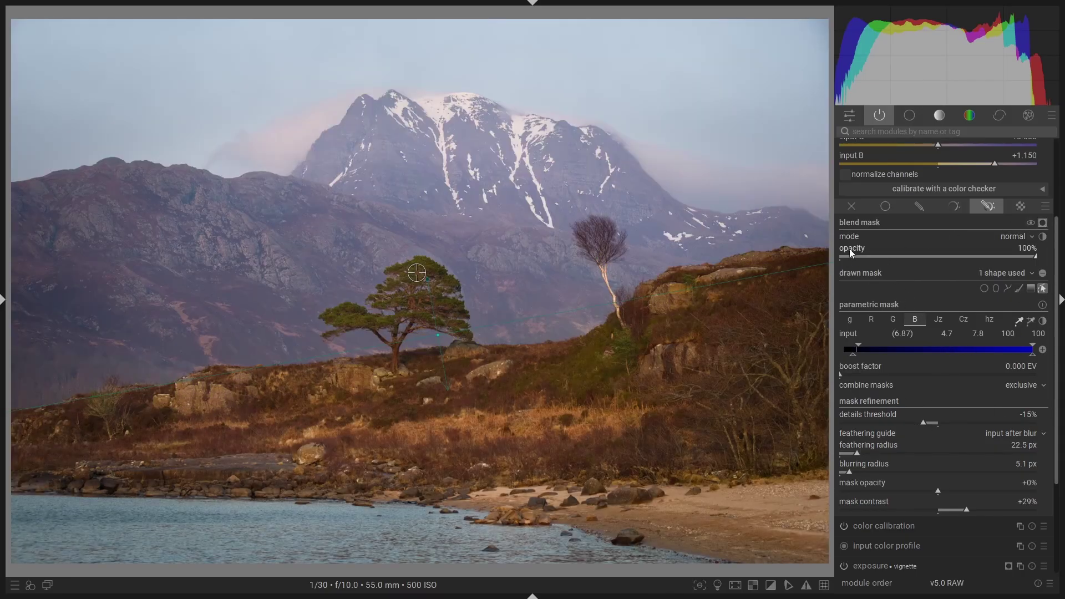
# Temporarily switch the blend mask off and on to compare the blue adjustment with and without masking.
pyautogui.scroll(1, 1054, 280)
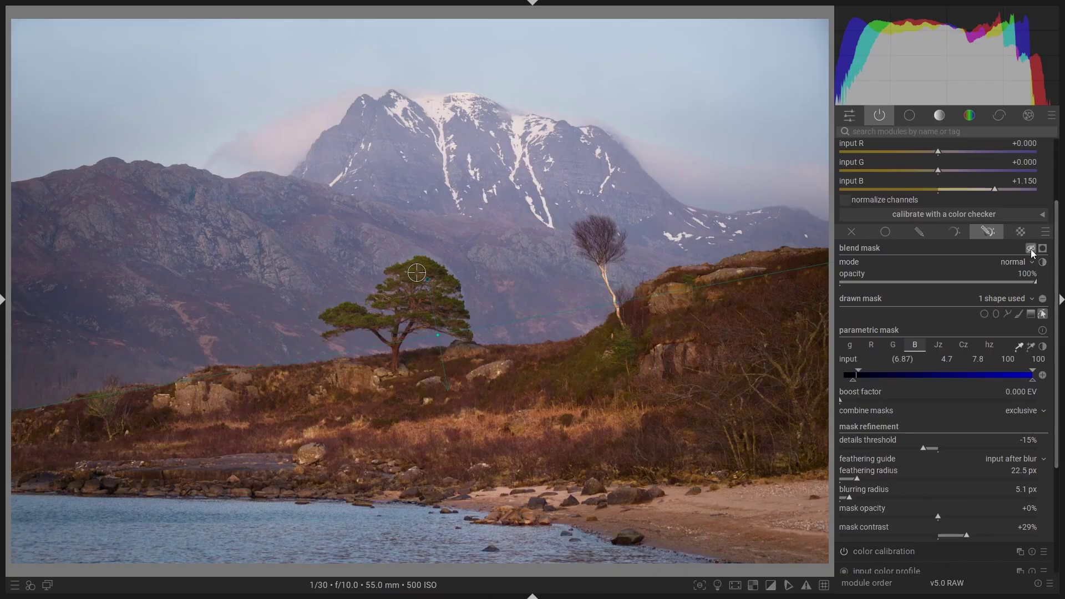
pyautogui.click(1030, 248)
pyautogui.click(1030, 248)
pyautogui.click(1031, 249)
# Reduce the blend opacity of the third color calibration instance to 85% and collapse the module.
pyautogui.scroll(1, 1059, 308)
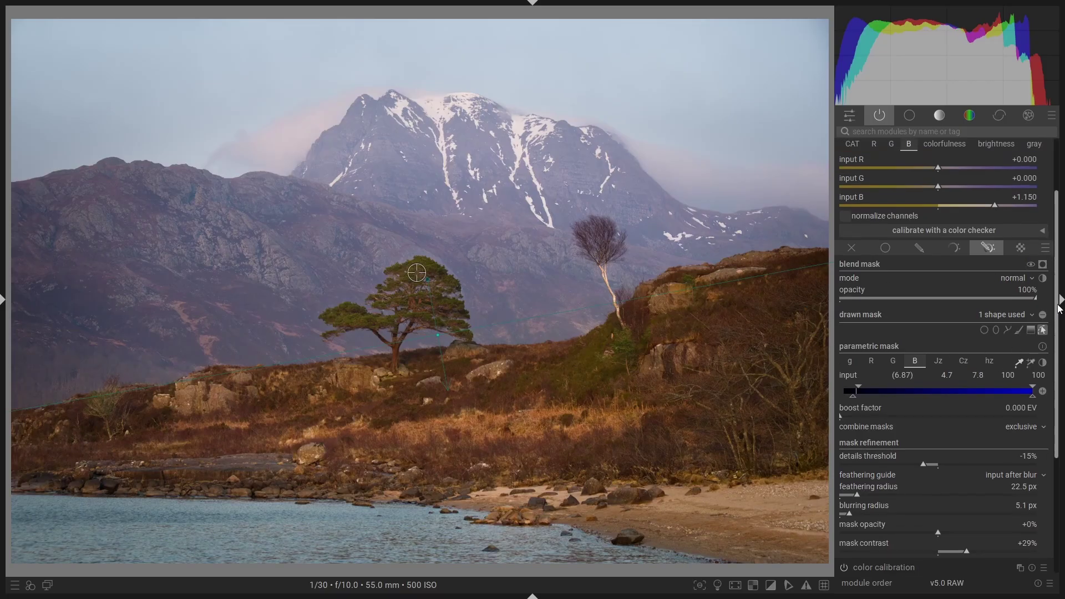
pyautogui.moveTo(1026, 297); pyautogui.dragTo(1009, 298)
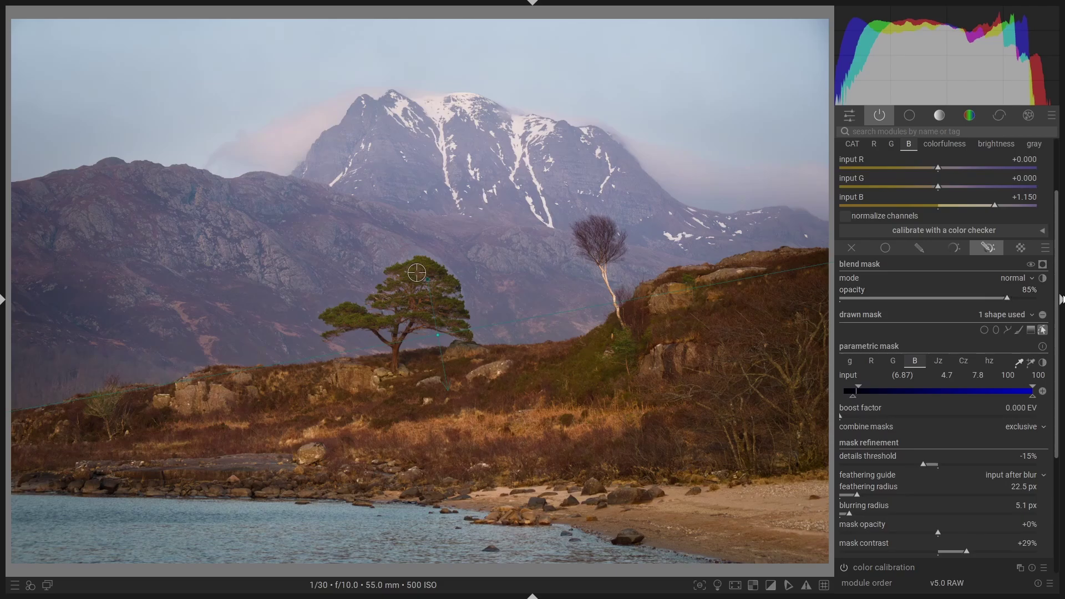
pyautogui.scroll(1, 1008, 300)
pyautogui.moveTo(1006, 316); pyautogui.dragTo(1048, 294)
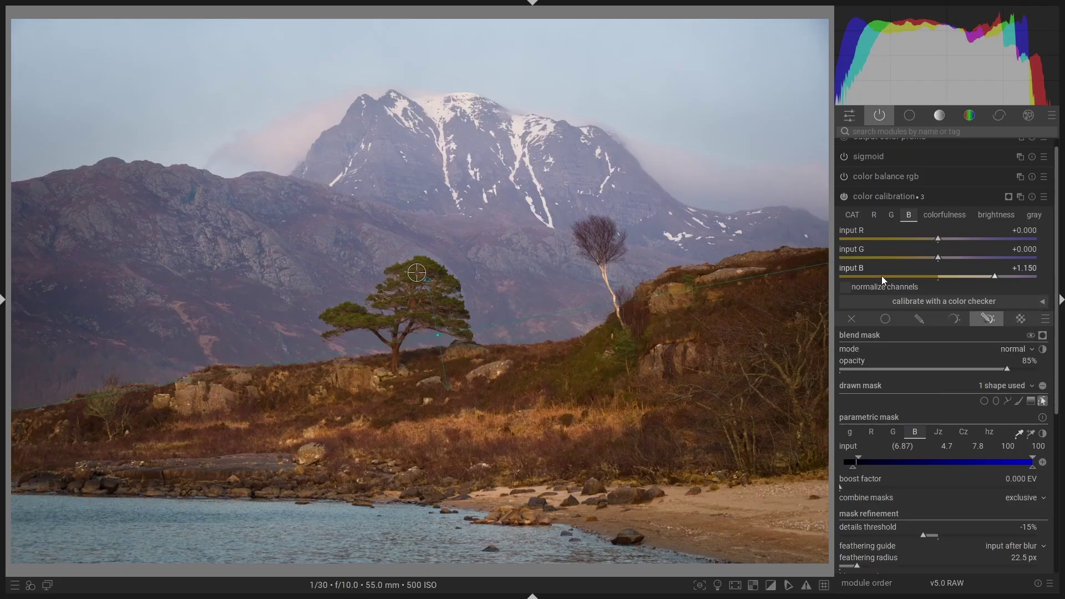
pyautogui.click(870, 195)
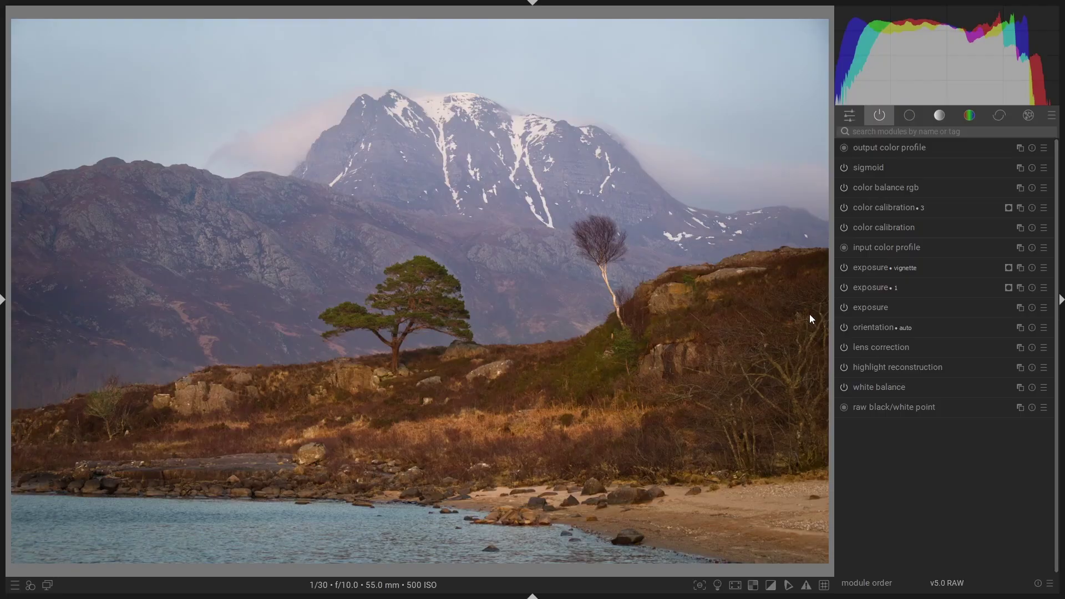
# Toggle the third color calibration instance off and on to compare the mountain before and after, leaving it enabled.
pyautogui.click(846, 208)
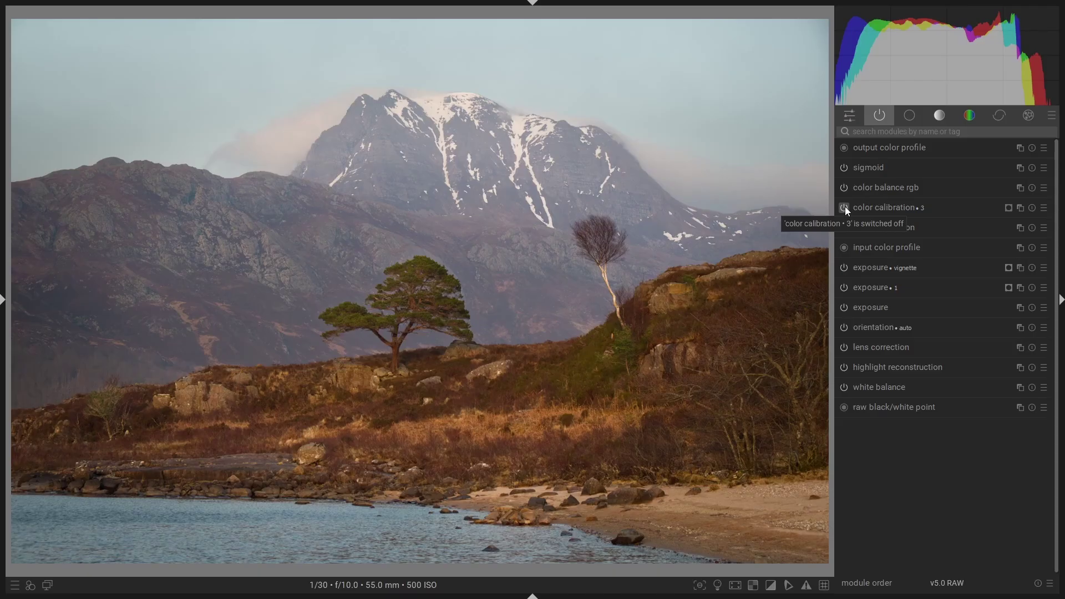
pyautogui.click(844, 207)
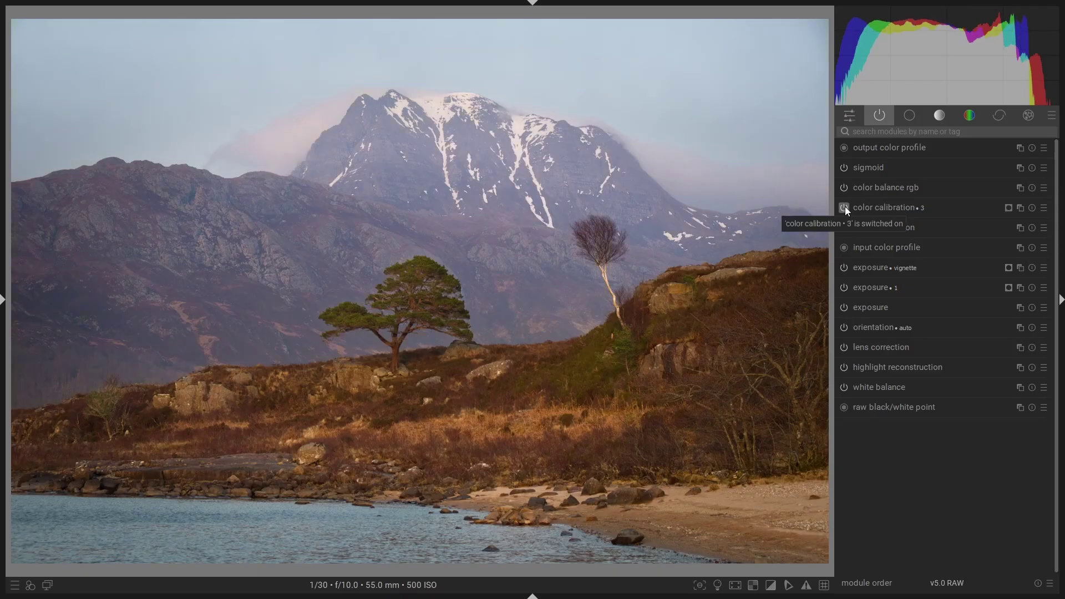
pyautogui.click(845, 207)
pyautogui.click(844, 207)
pyautogui.click(845, 206)
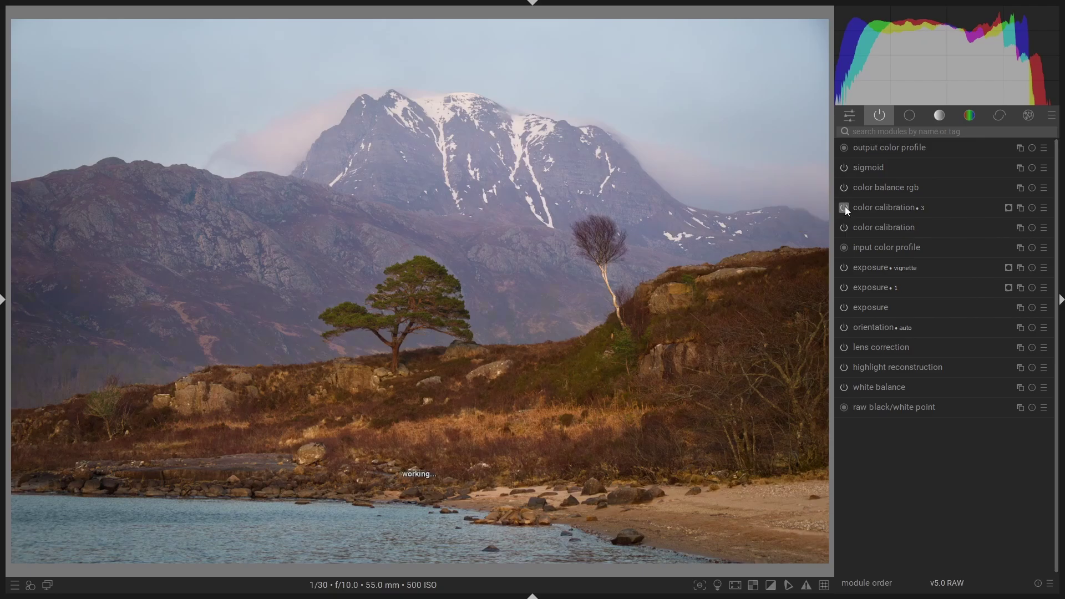
pyautogui.click(844, 207)
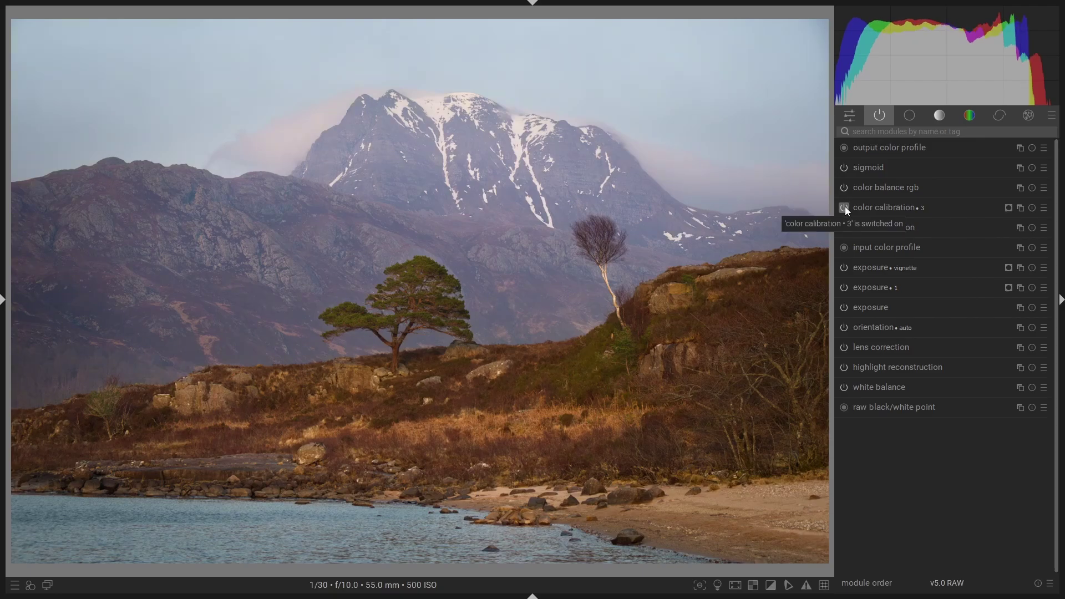